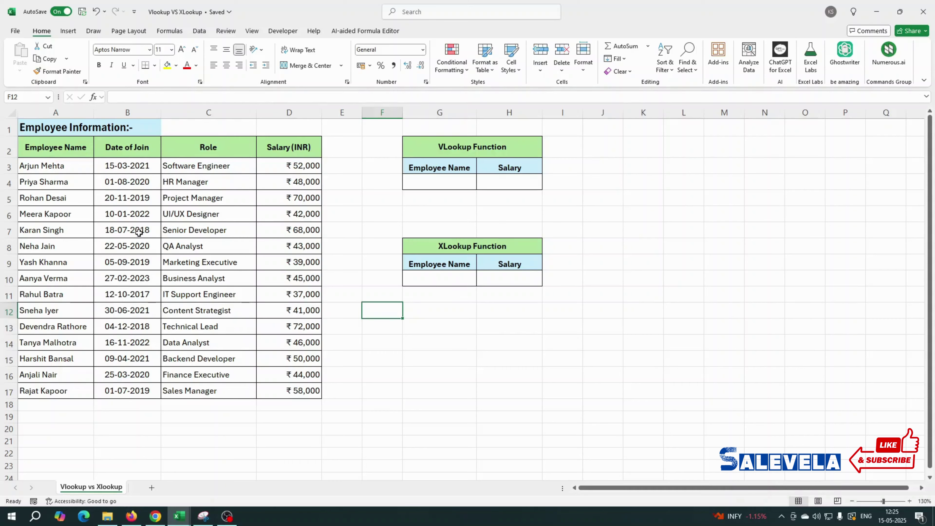
pyautogui.click(57, 166)
pyautogui.moveTo(57, 166); pyautogui.dragTo(63, 390)
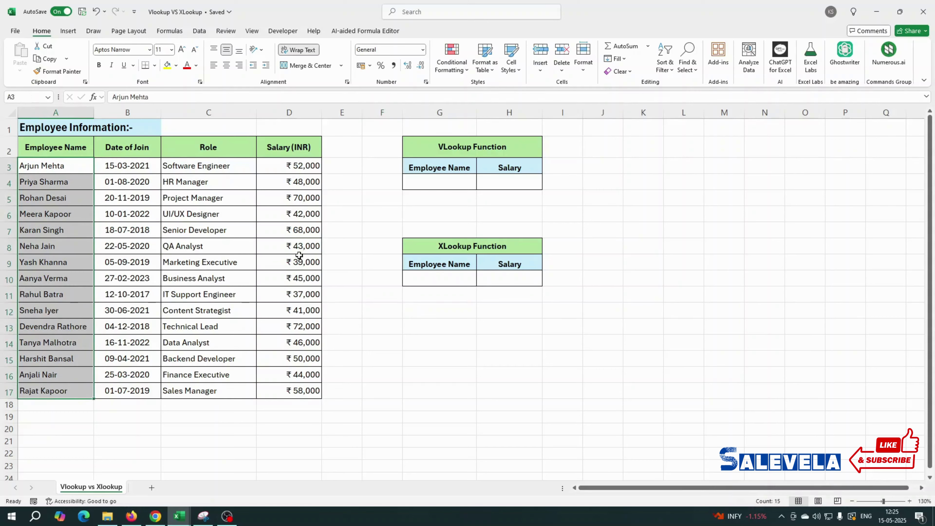
pyautogui.click(426, 180)
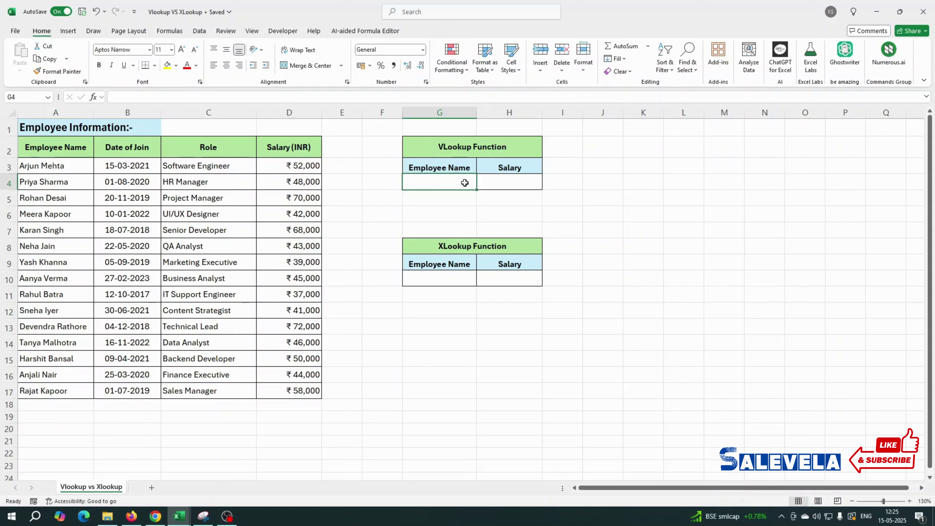
pyautogui.click(528, 182)
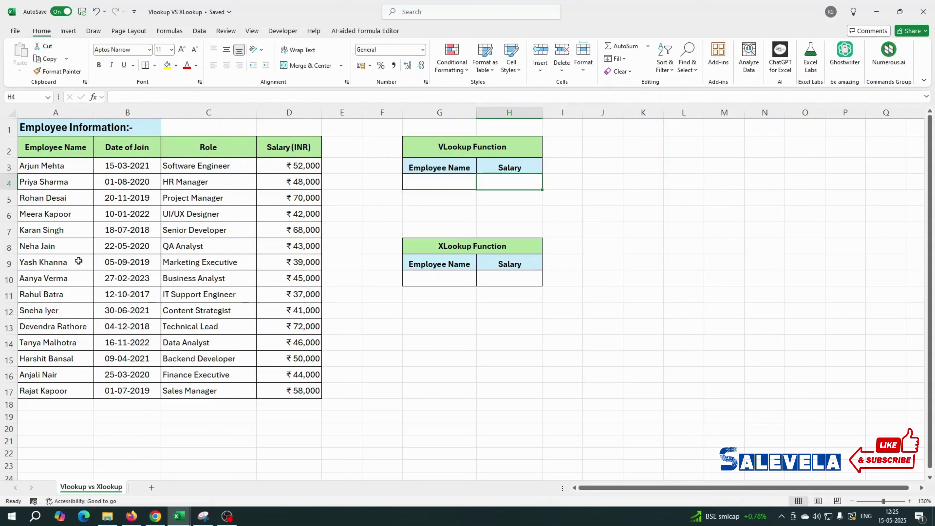
pyautogui.click(429, 183)
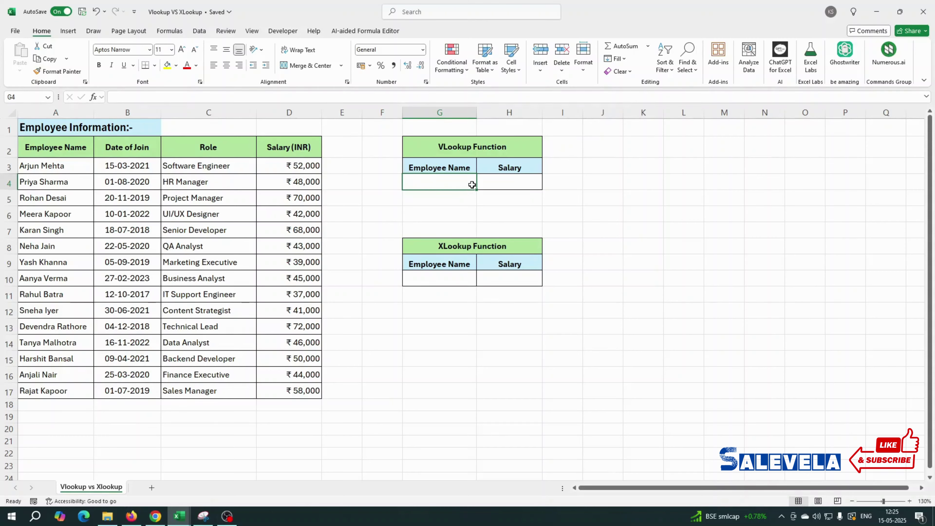
pyautogui.click(524, 185)
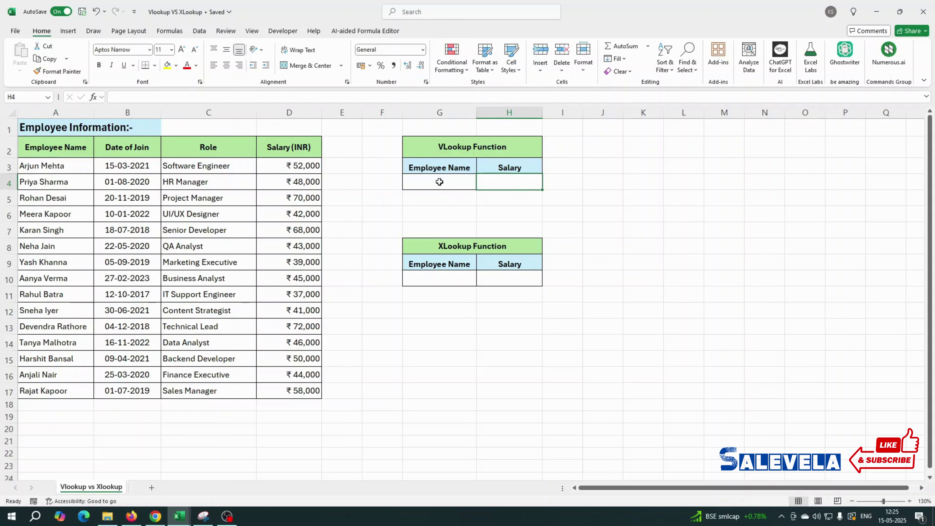
# Add list data validation to cell G4, using the employee names in =$A$3:$A$17 as the source.
pyautogui.click(462, 183)
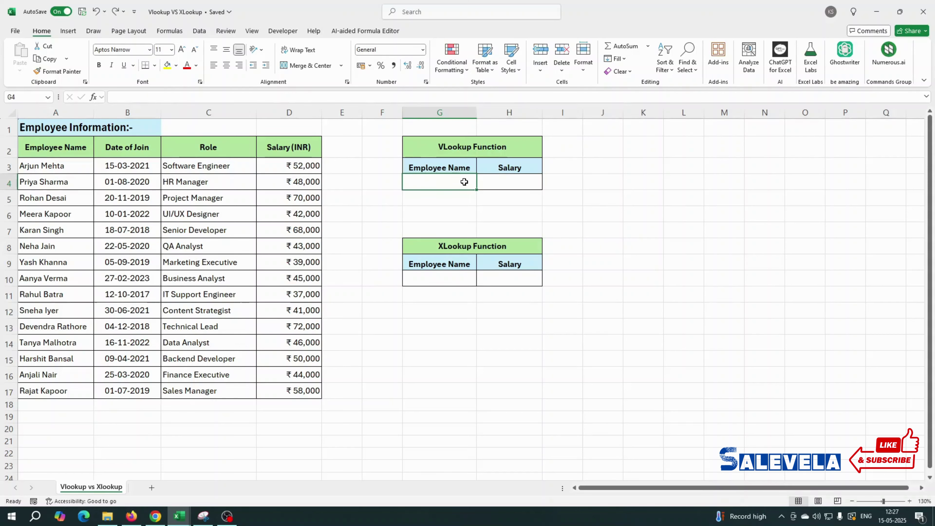
pyautogui.click(202, 32)
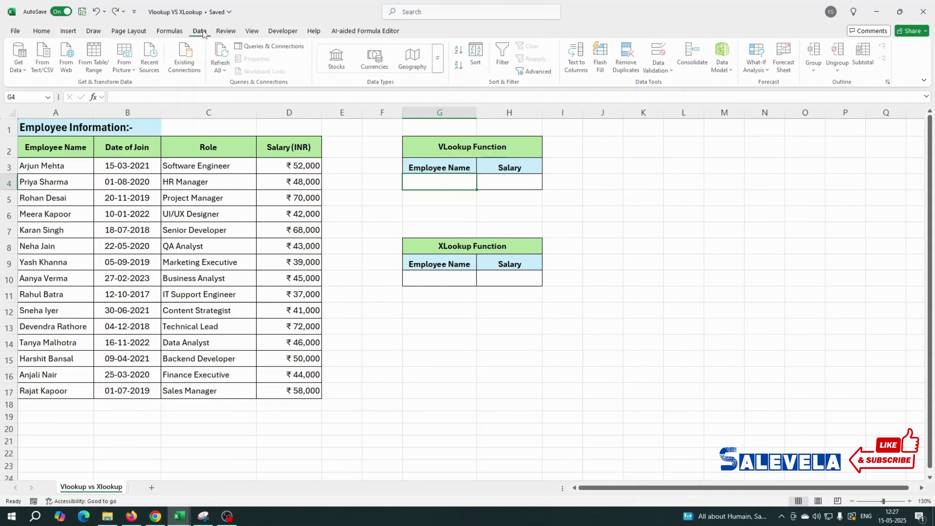
pyautogui.click(667, 72)
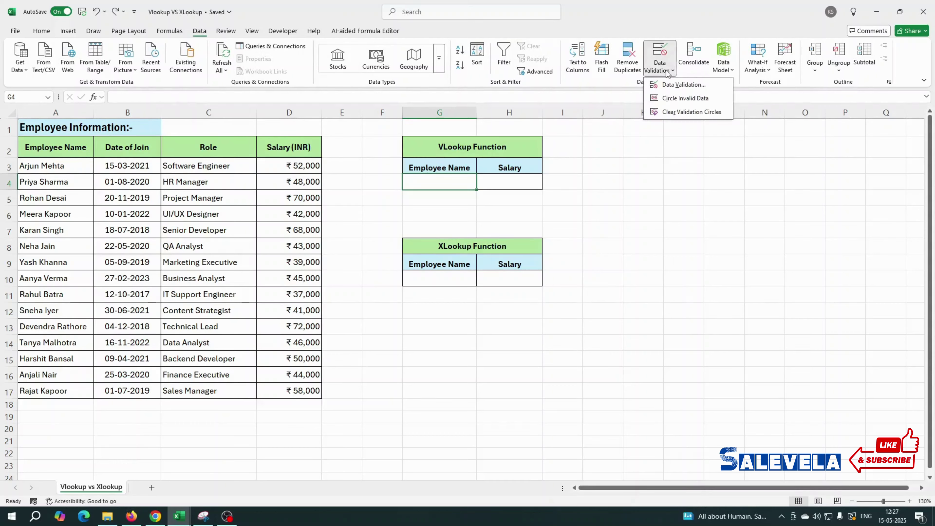
pyautogui.click(682, 86)
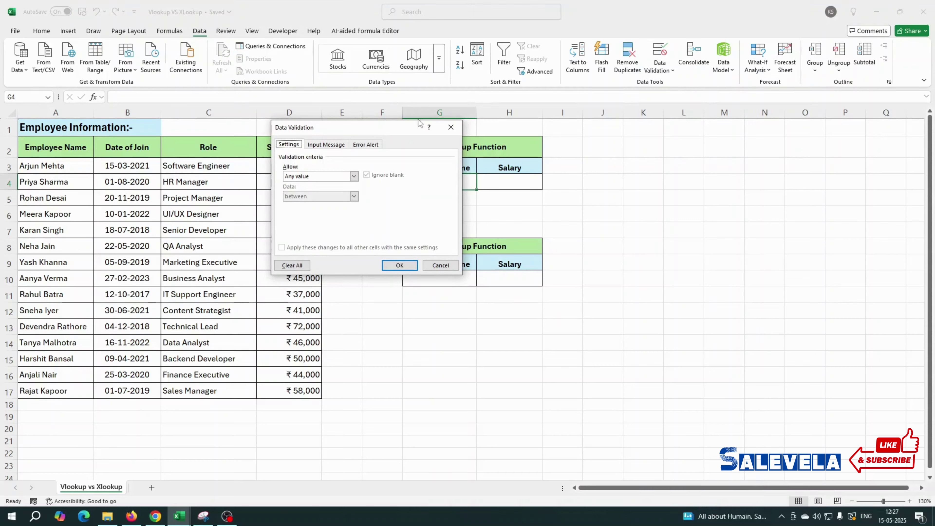
pyautogui.click(300, 177)
pyautogui.click(300, 205)
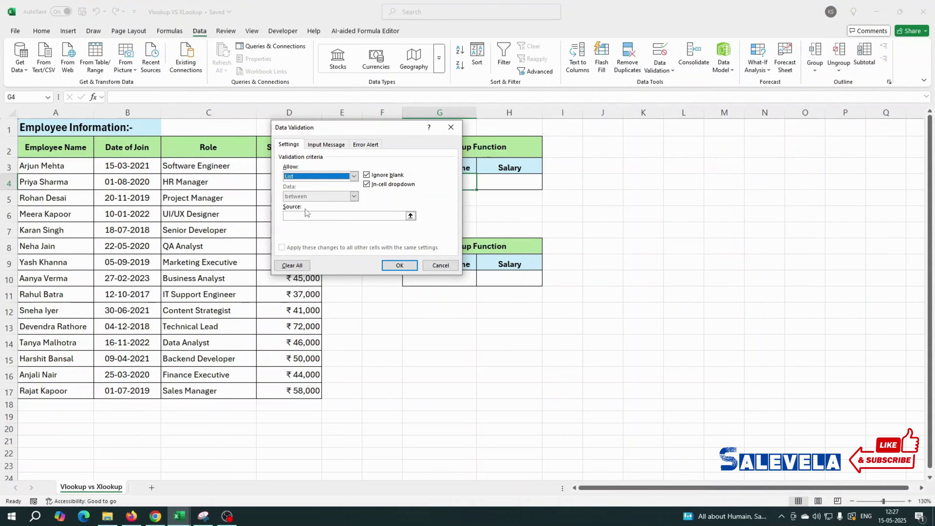
pyautogui.click(410, 216)
pyautogui.moveTo(44, 166); pyautogui.dragTo(61, 391)
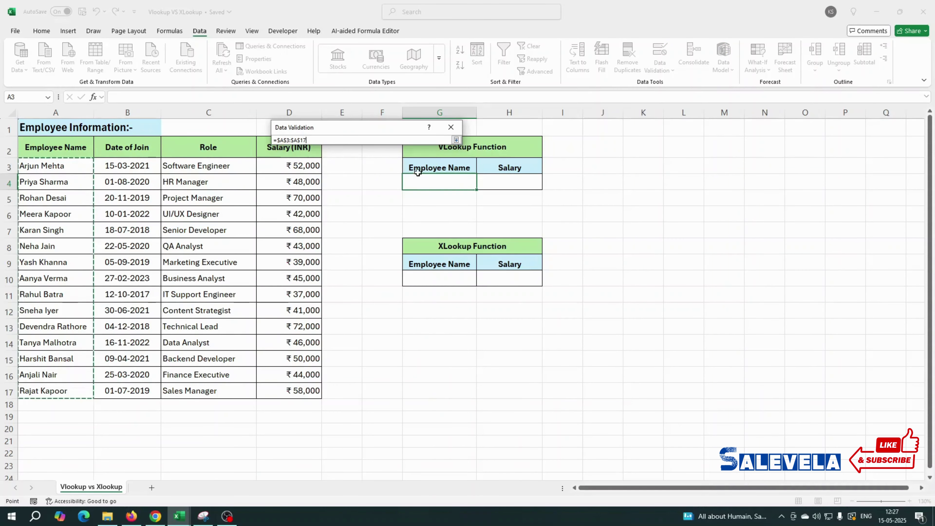
pyautogui.click(456, 140)
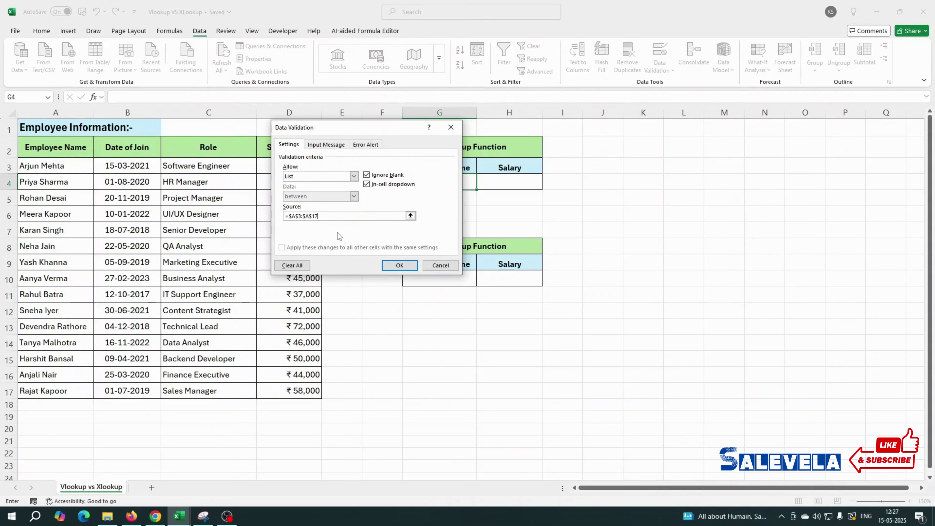
pyautogui.click(400, 266)
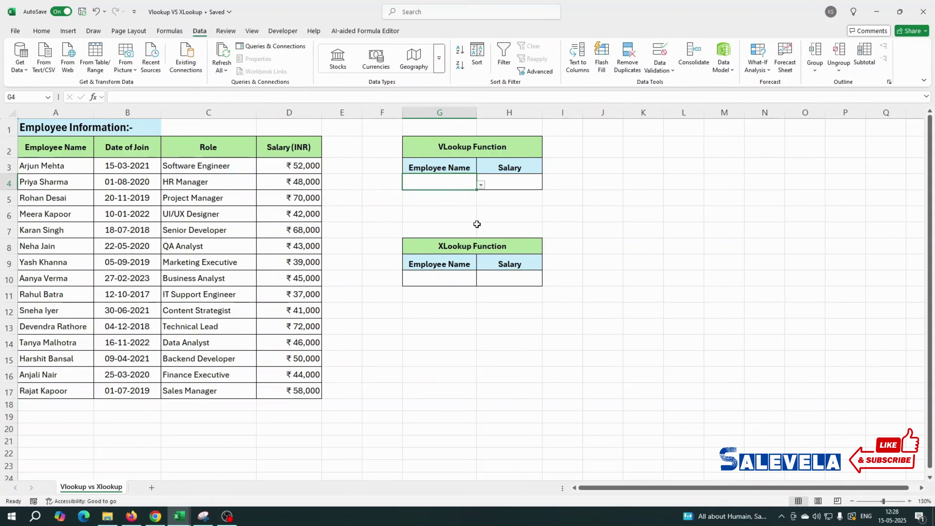
# Try several employee names from the dropdown in G4, ending with the Data Analyst listed in row 14.
pyautogui.click(480, 186)
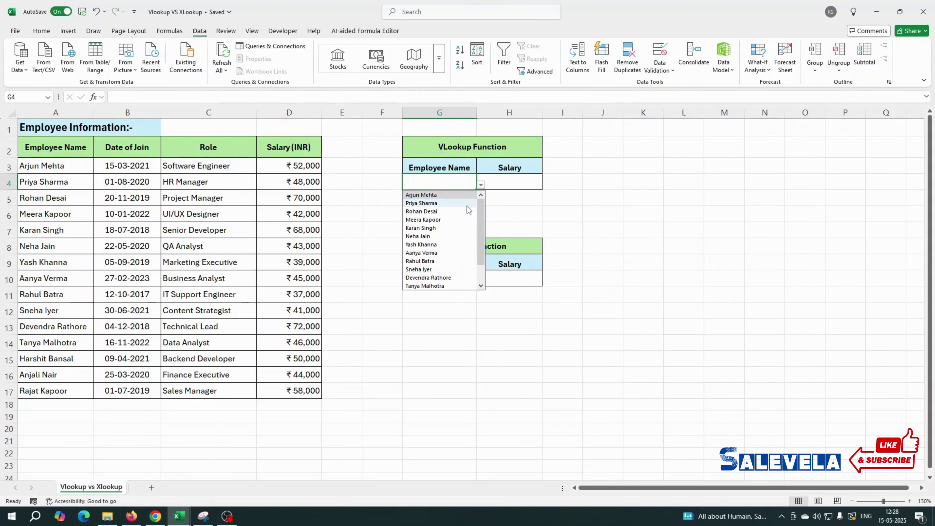
pyautogui.moveTo(483, 216)
pyautogui.mouseDown()
pyautogui.moveTo(482, 254)
pyautogui.moveTo(483, 202)
pyautogui.mouseUp()
pyautogui.click(427, 205)
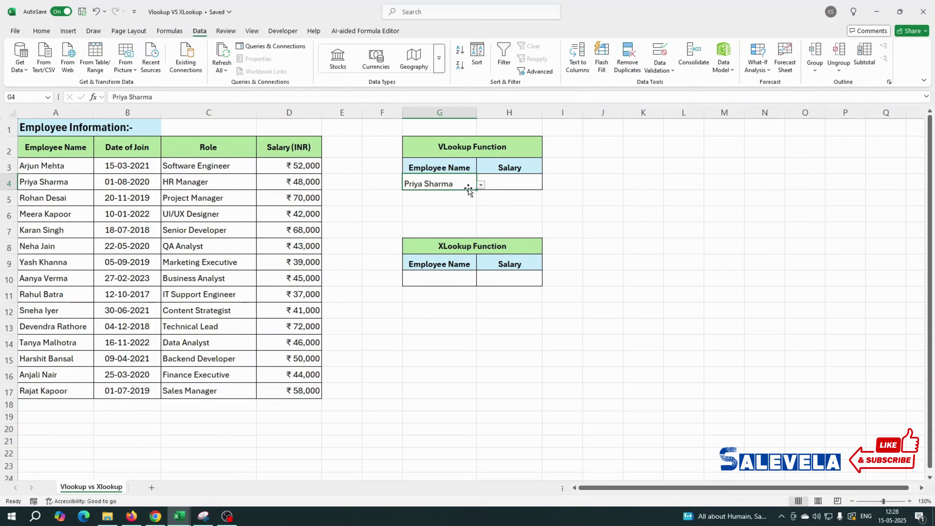
pyautogui.click(480, 185)
pyautogui.click(466, 228)
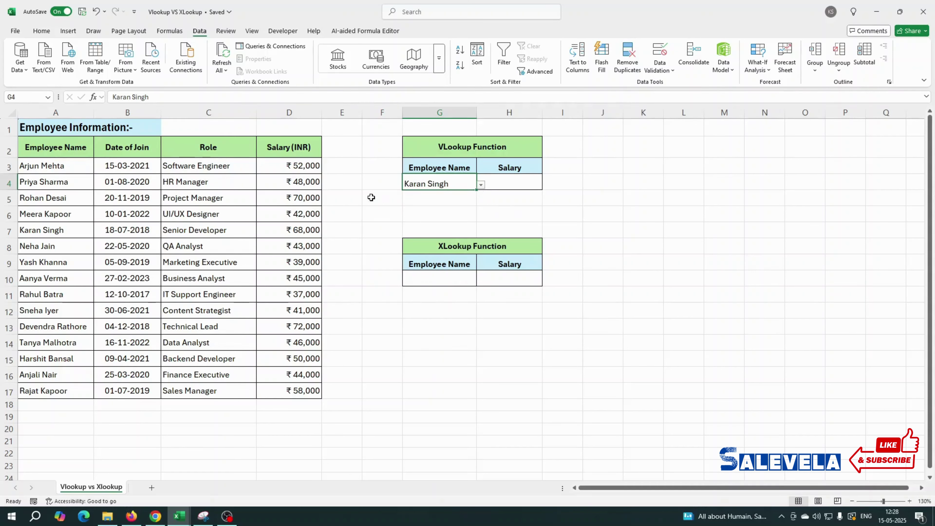
pyautogui.click(480, 185)
pyautogui.click(427, 271)
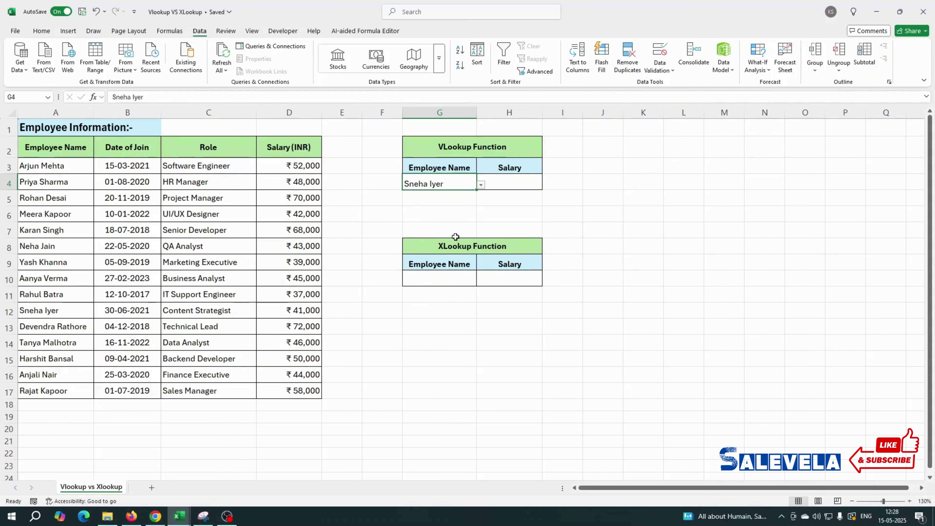
pyautogui.click(554, 210)
# Enter the salary lookup formula =VLOOKUP(G4,$A$2:$D$17,4,FALSE) in cell H4.
pyautogui.click(501, 184)
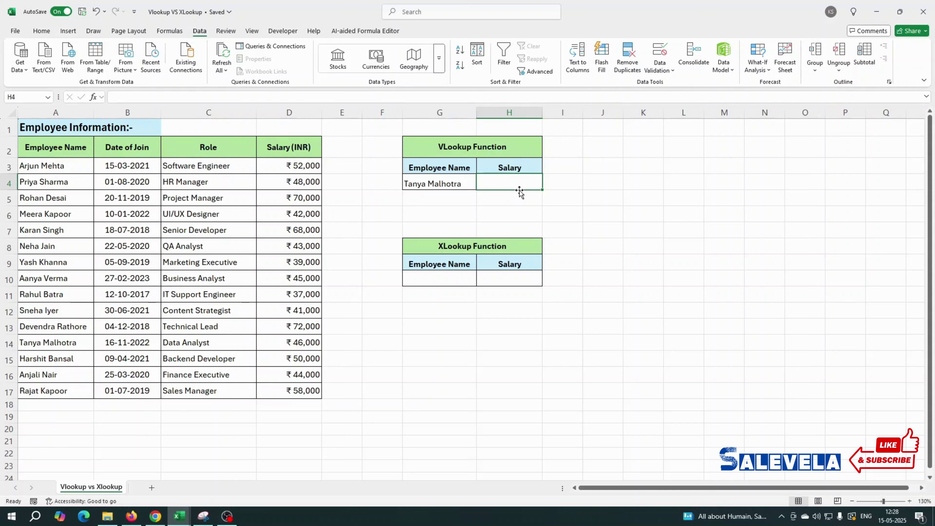
pyautogui.write('=vl')
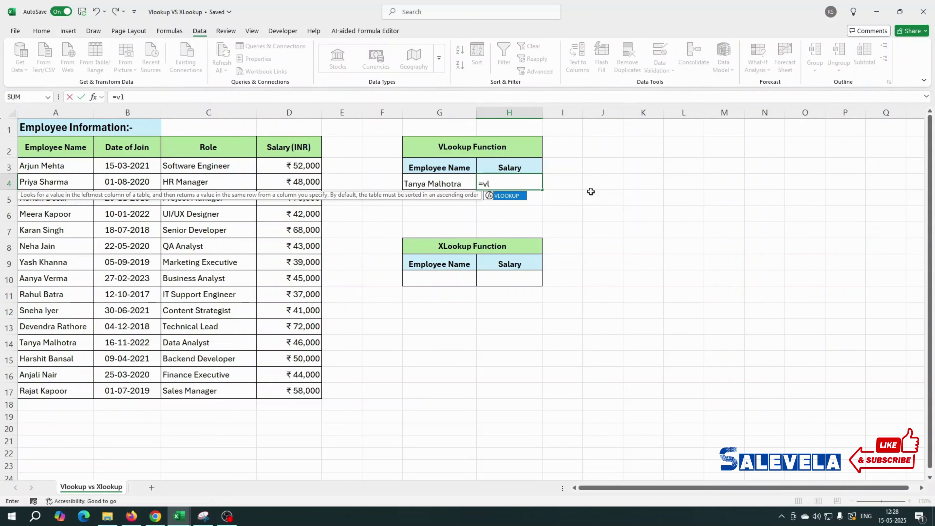
pyautogui.press('Tab')
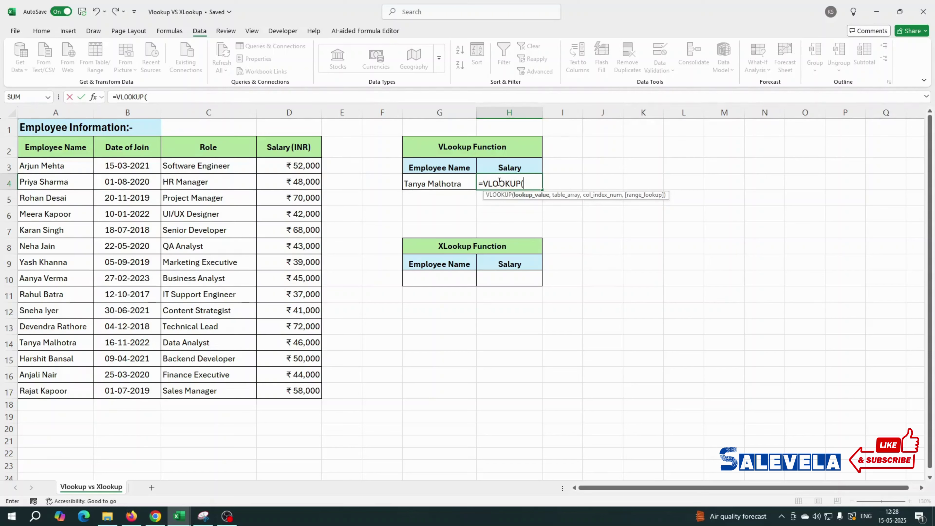
pyautogui.click(442, 184)
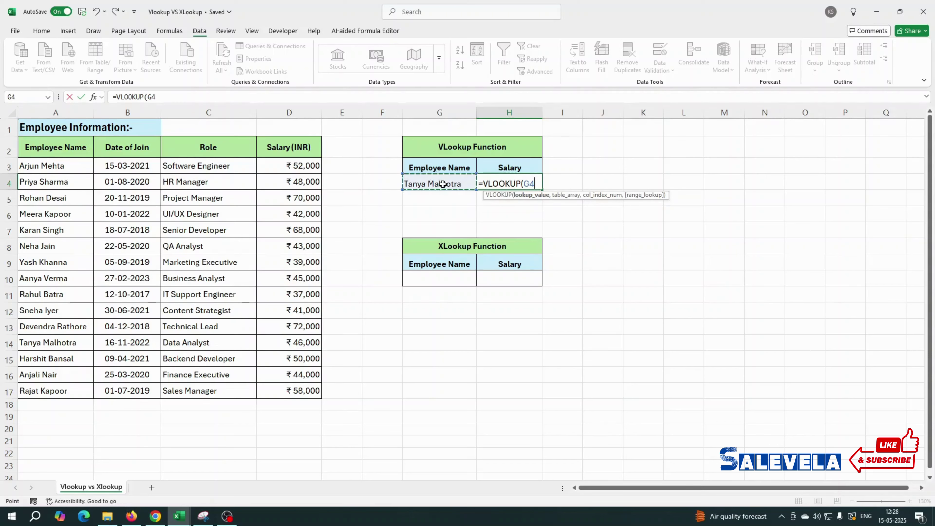
pyautogui.write(',')
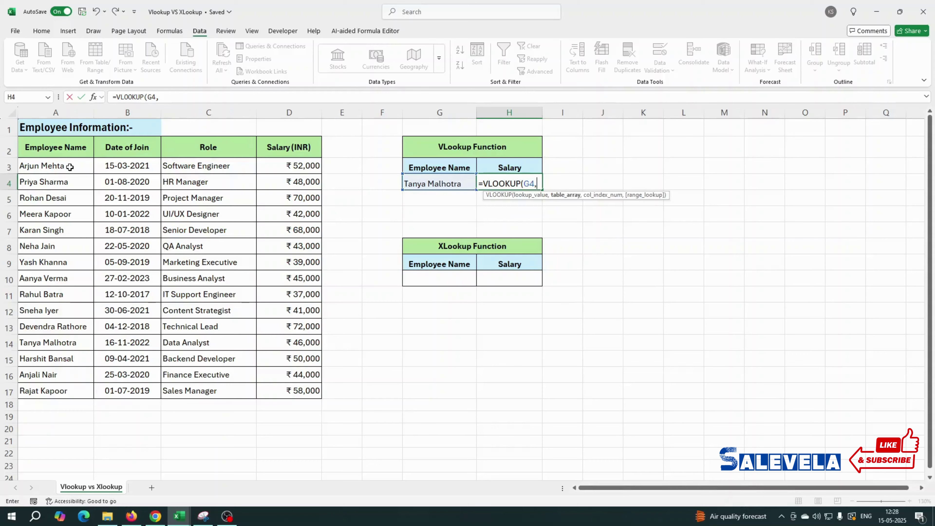
pyautogui.moveTo(35, 149); pyautogui.dragTo(304, 390)
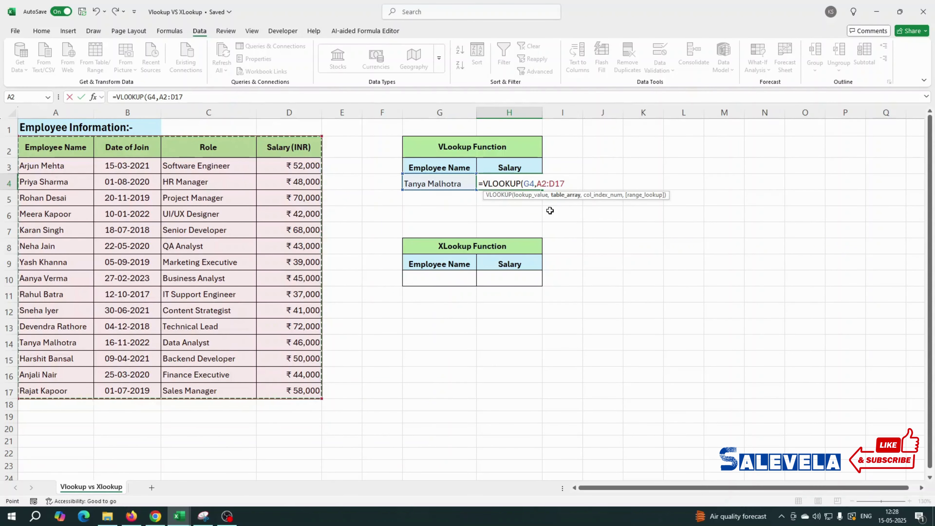
pyautogui.press('F4')
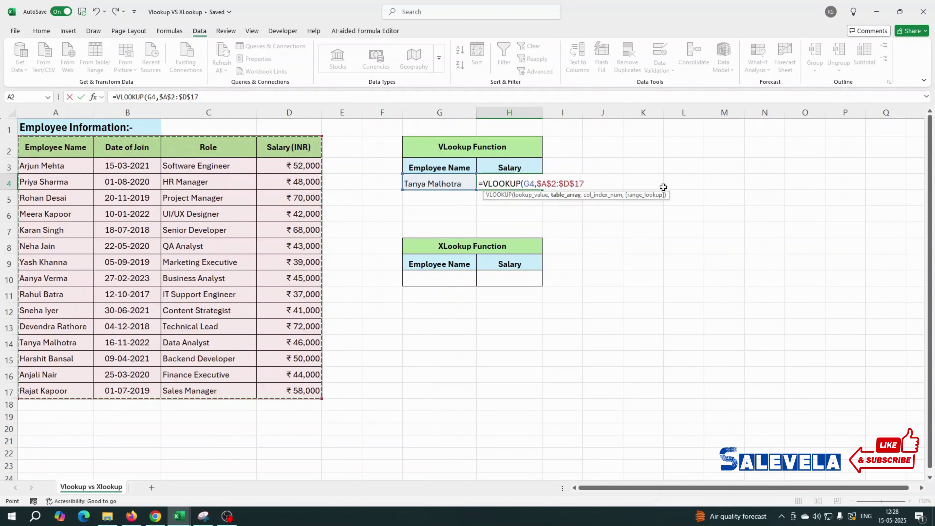
pyautogui.write(',4')
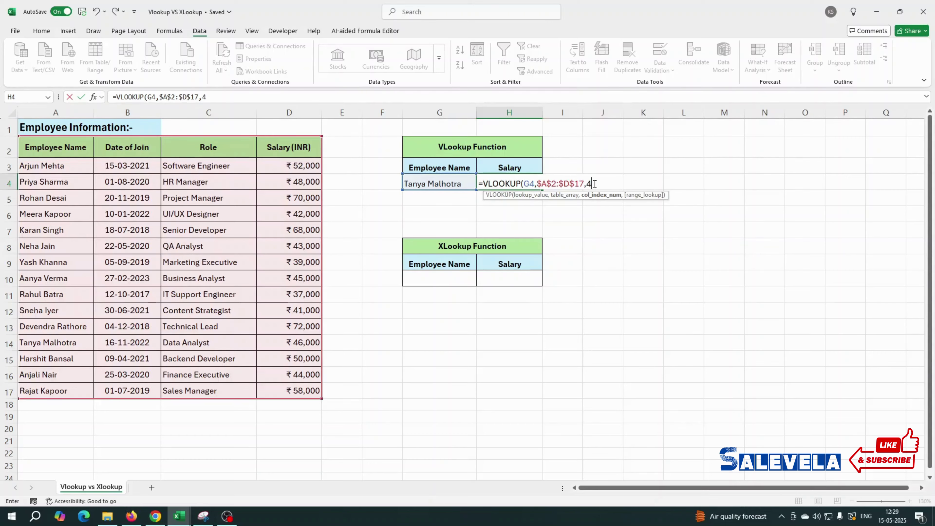
pyautogui.write(',')
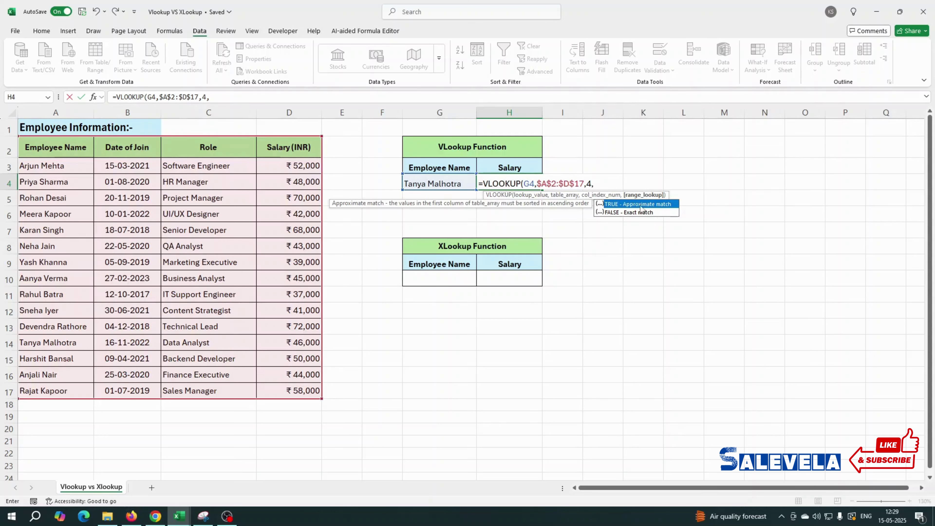
pyautogui.press('Down')
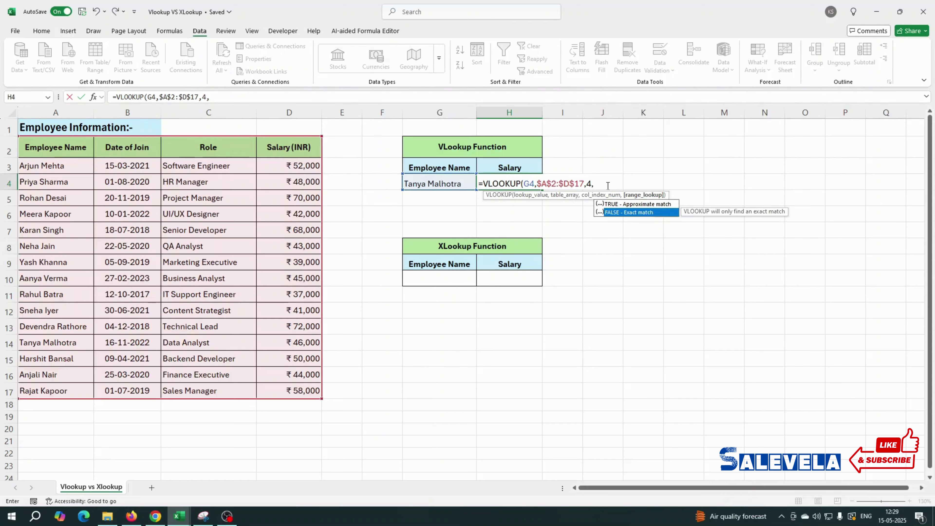
pyautogui.press('Tab')
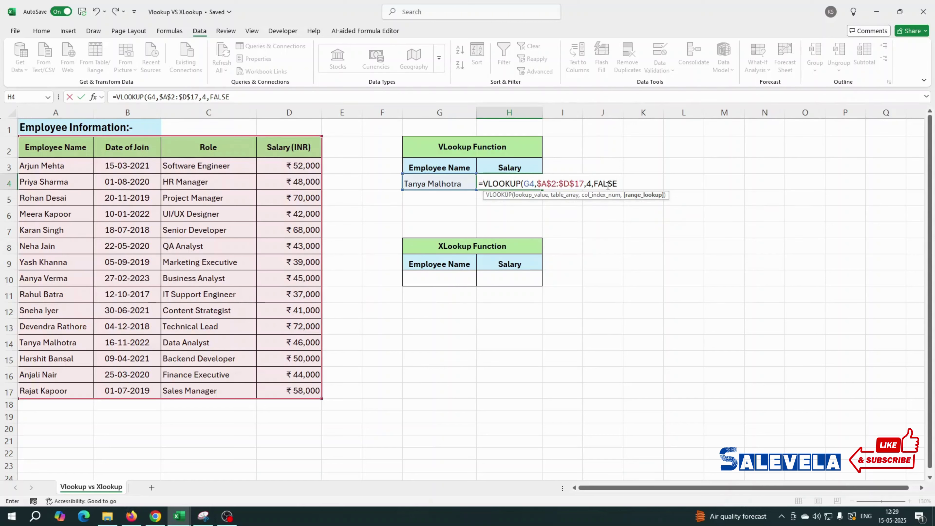
pyautogui.write(')')
pyautogui.press('Return')
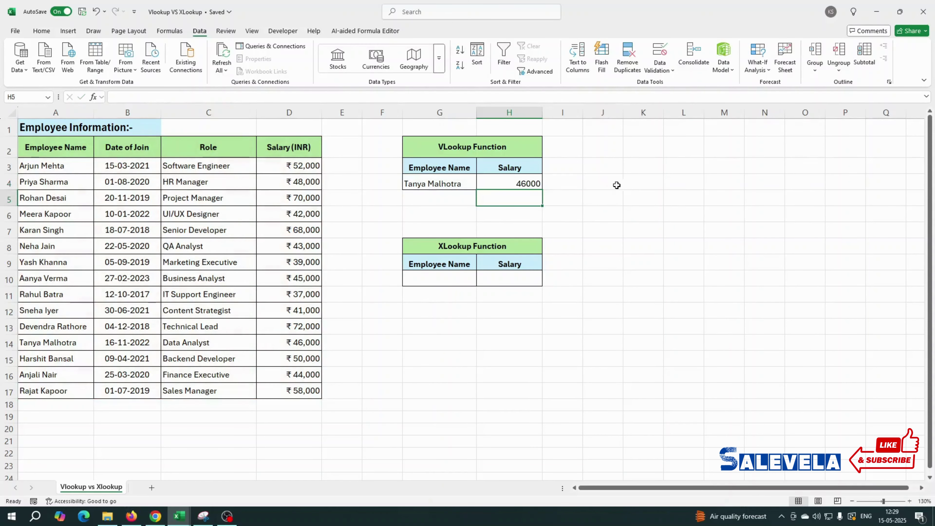
# Compare the salary returned by VLOOKUP with the selected employee's record in row 14 of the employee table.
pyautogui.click(444, 183)
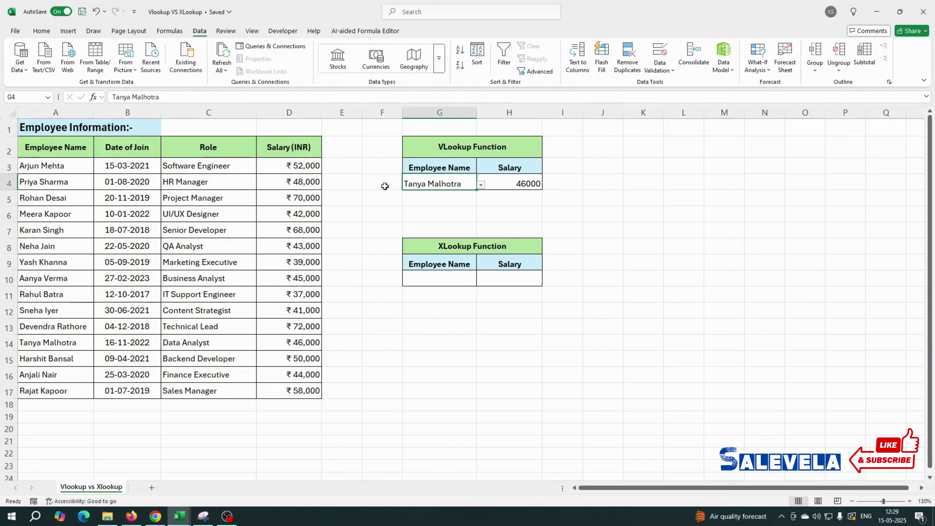
pyautogui.click(49, 341)
pyautogui.click(291, 342)
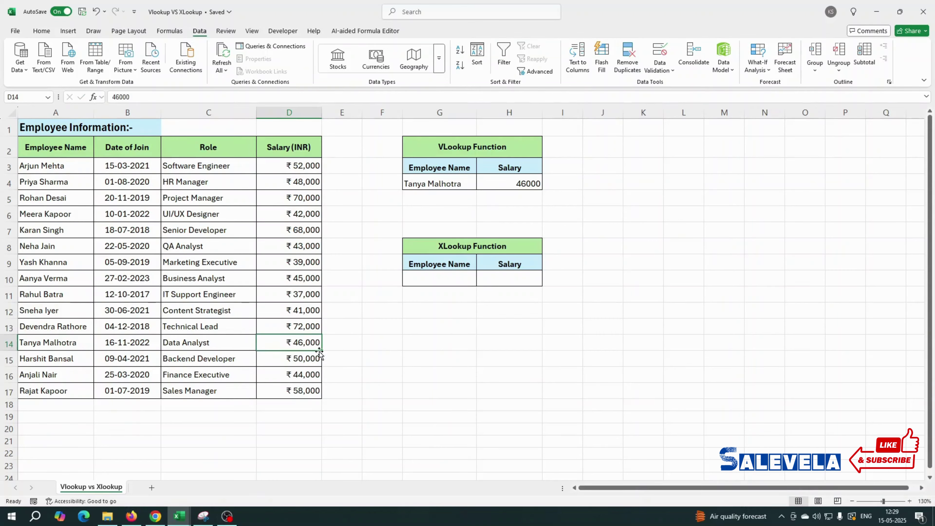
# Choose the Senior Developer's name in G4 and check the returned salary against row 7 of the employee table.
pyautogui.click(444, 184)
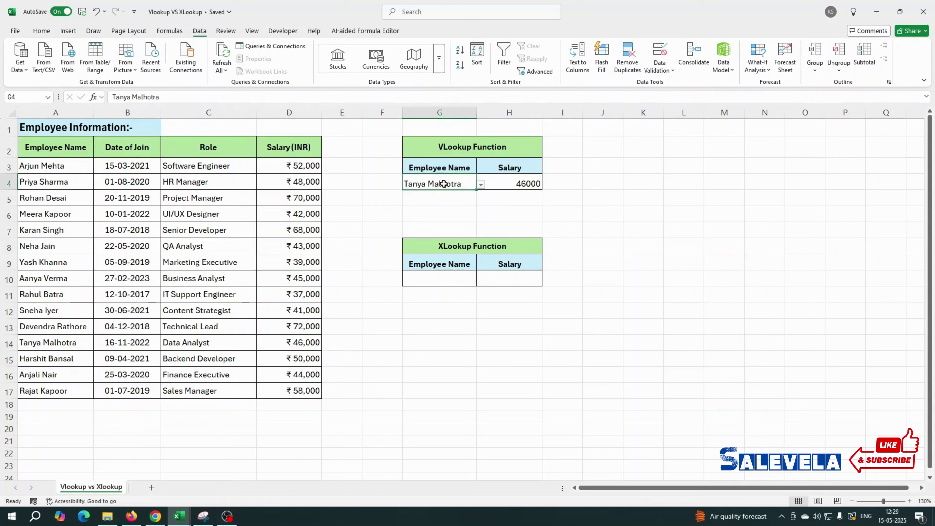
pyautogui.click(481, 185)
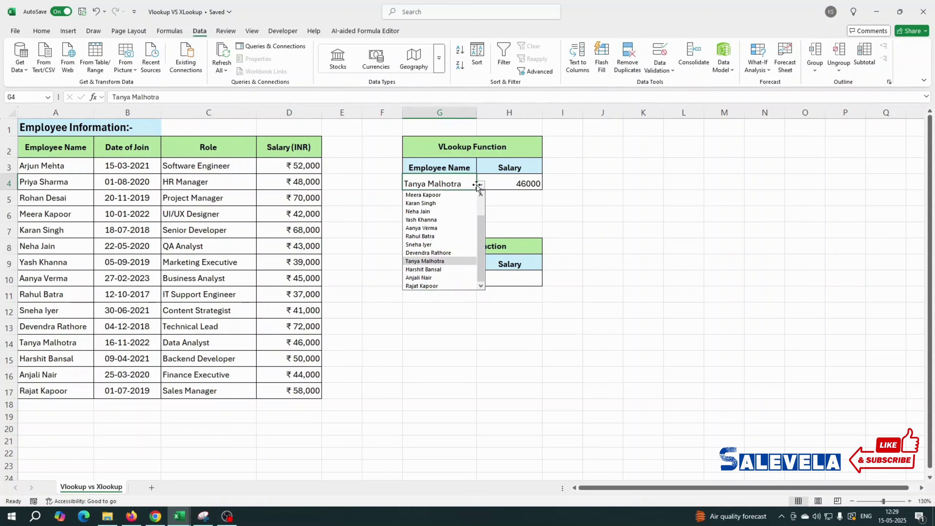
pyautogui.click(438, 202)
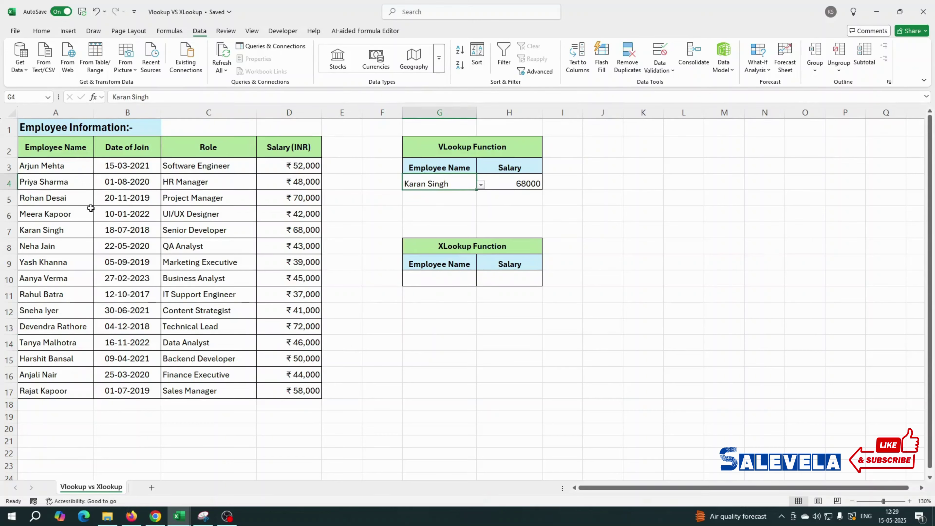
pyautogui.click(47, 231)
pyautogui.click(303, 234)
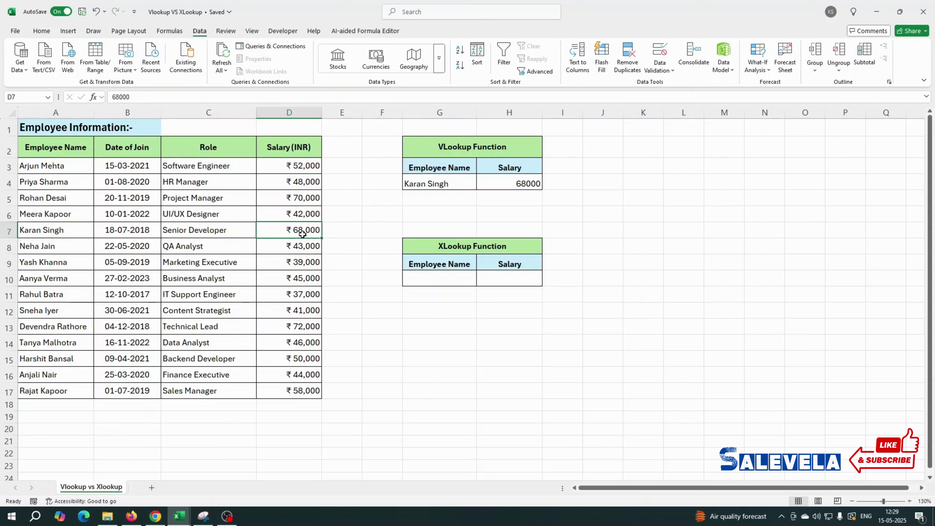
# Choose the Marketing Executive's name in G4 and check the VLOOKUP salary against row 9 of the employee table.
pyautogui.click(467, 188)
pyautogui.click(481, 184)
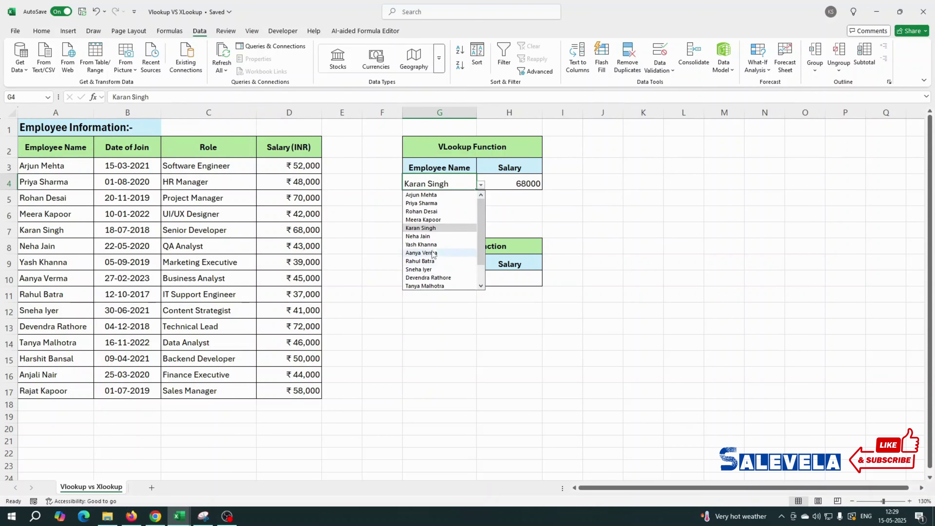
pyautogui.click(422, 244)
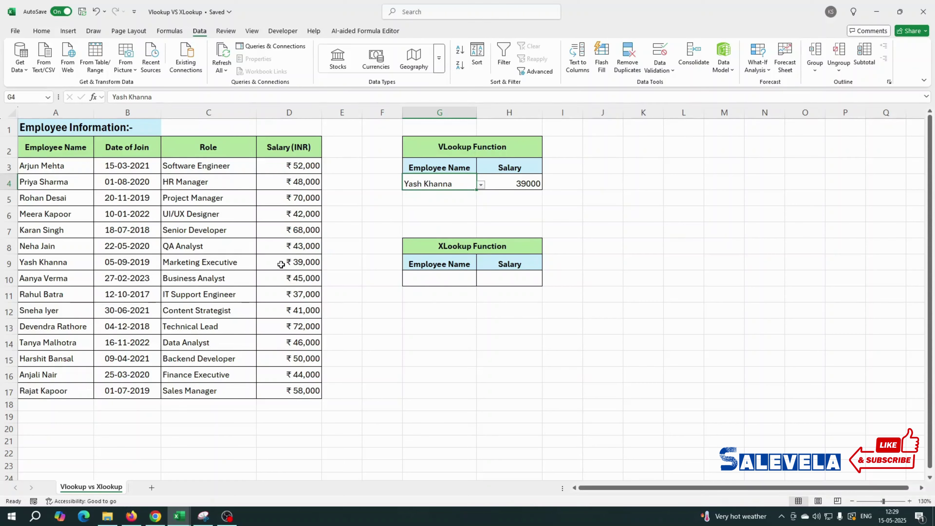
pyautogui.click(294, 262)
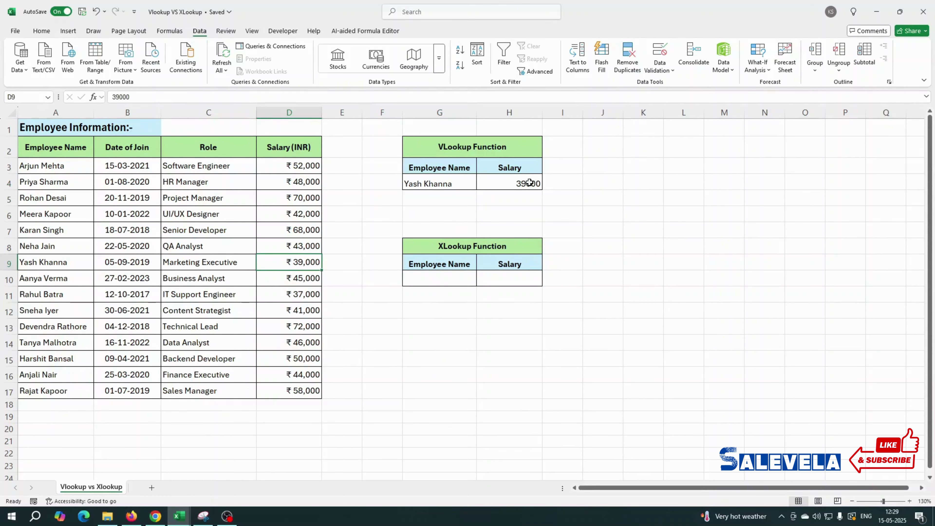
pyautogui.click(439, 183)
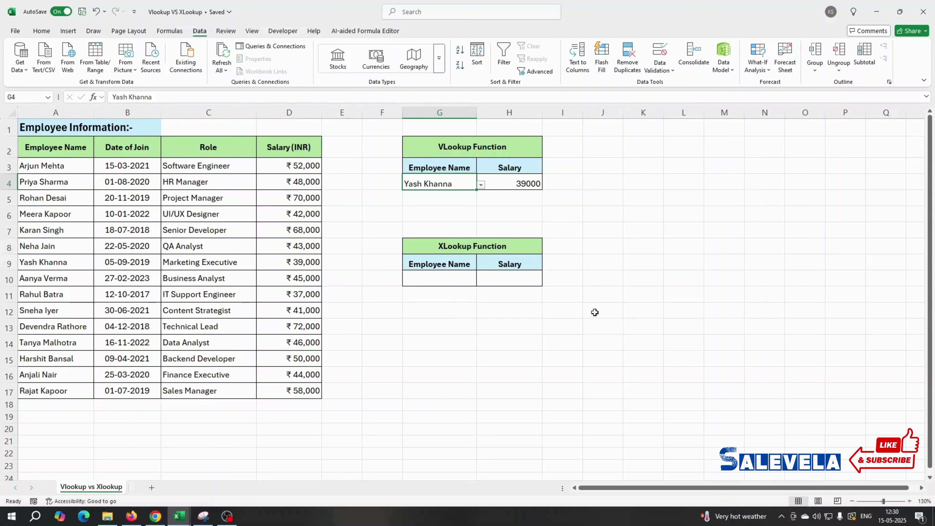
pyautogui.click(618, 235)
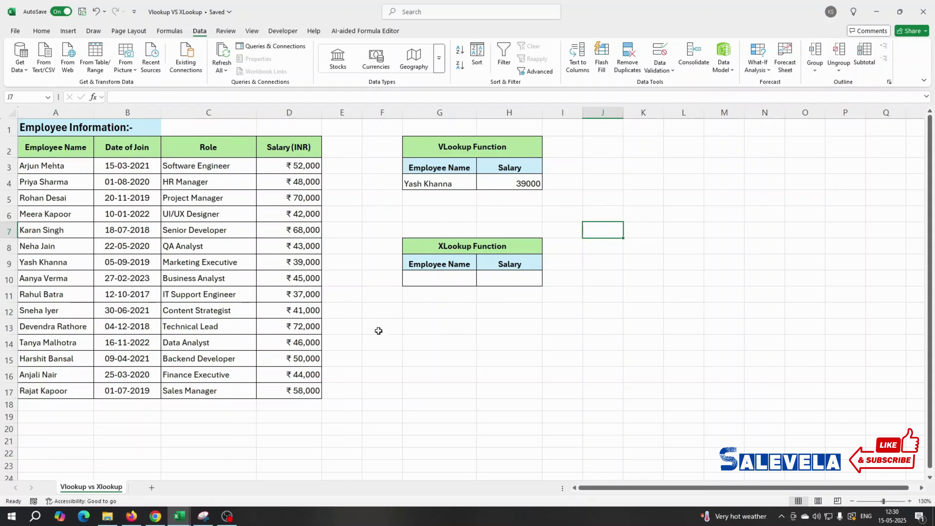
# Copy the employee-name dropdown cell from G4 to G10 and look through its list of names.
pyautogui.click(466, 283)
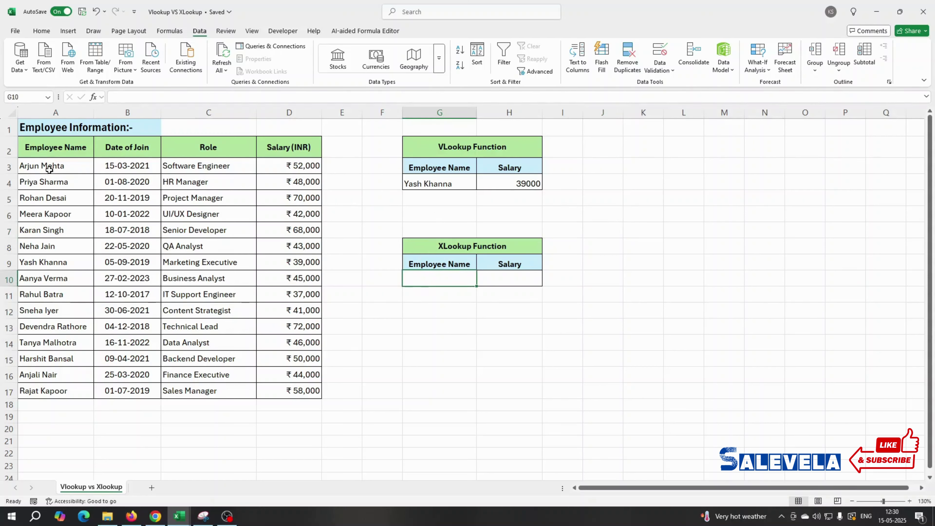
pyautogui.click(445, 183)
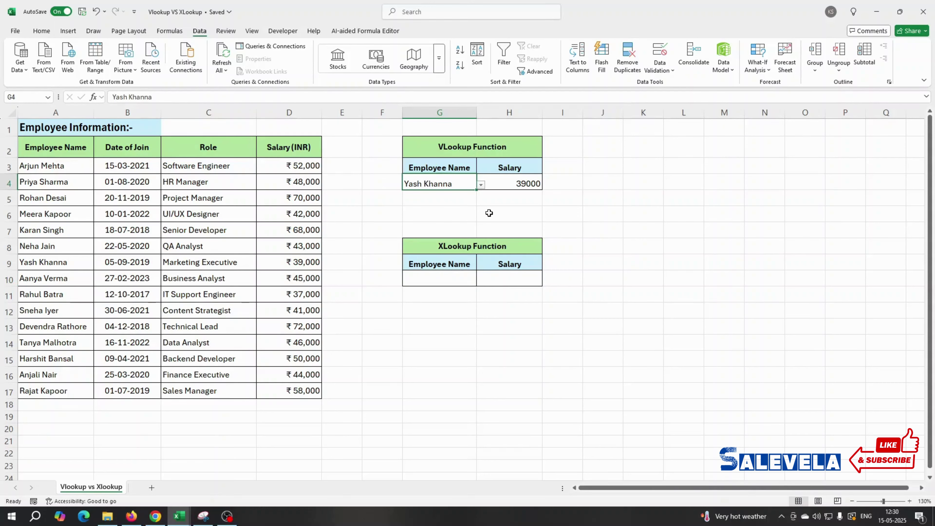
pyautogui.hotkey('ctrl', 'c')
pyautogui.click(443, 282)
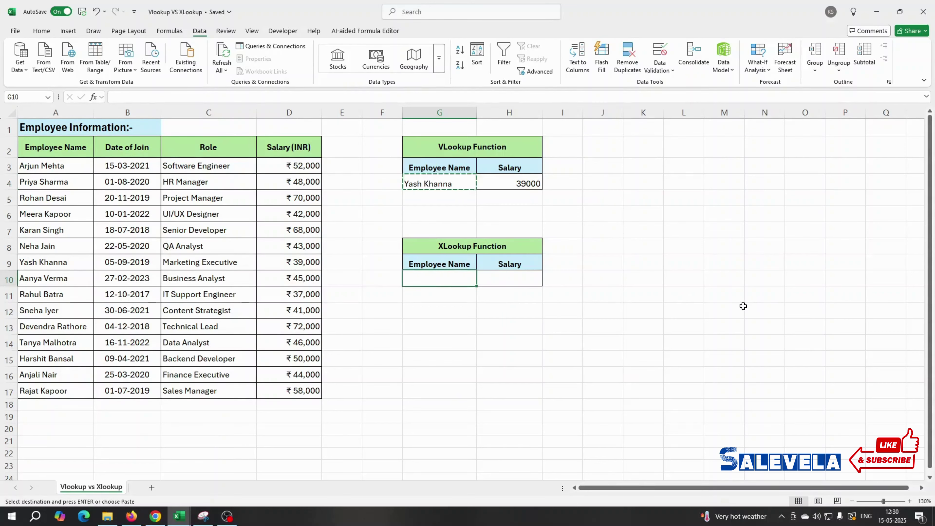
pyautogui.hotkey('ctrl', 'v')
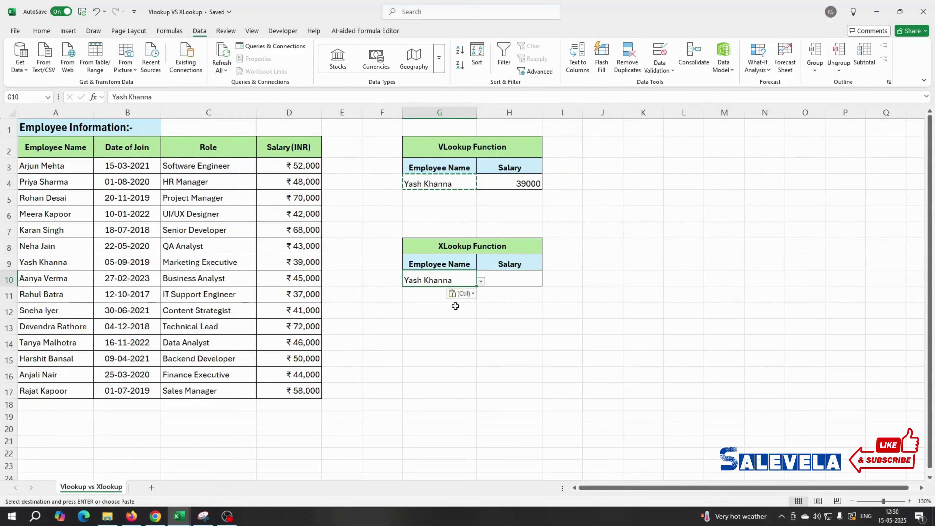
pyautogui.click(483, 284)
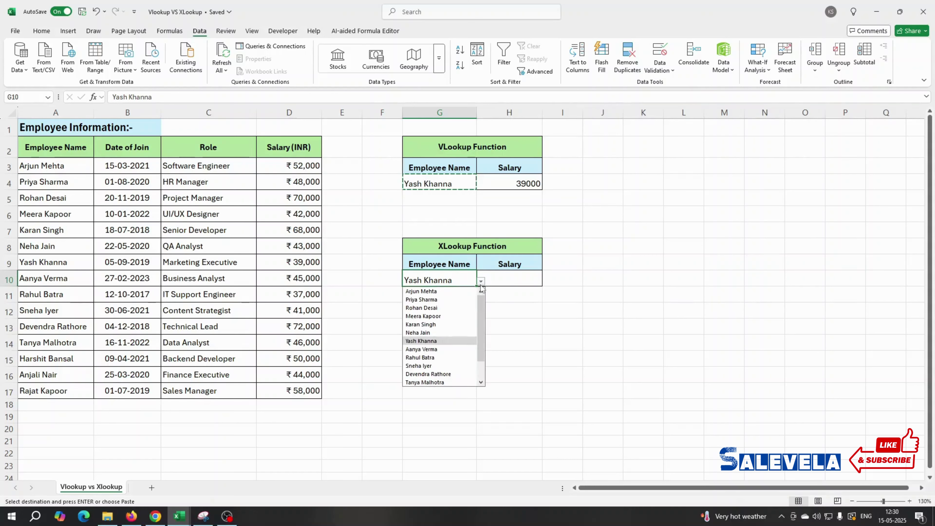
pyautogui.scroll(-1, 480, 325)
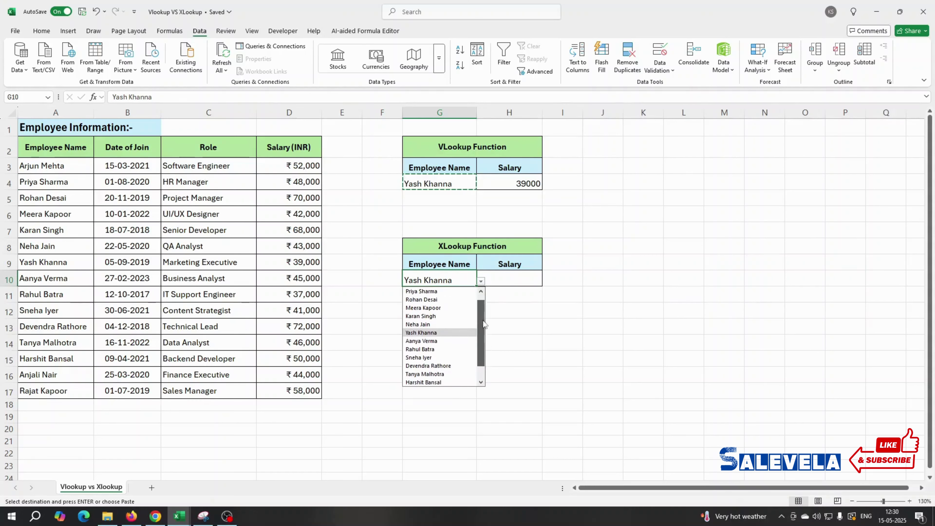
pyautogui.scroll(1, 483, 324)
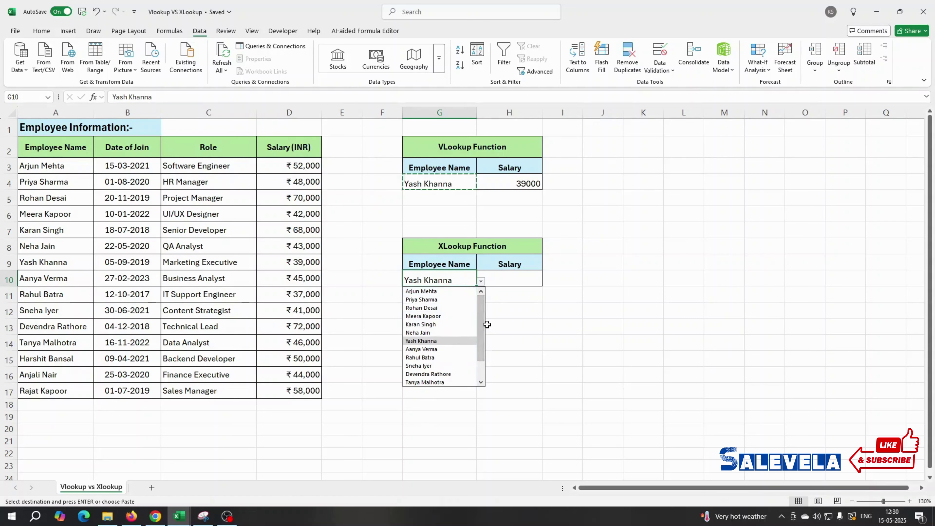
pyautogui.hotkey('ctrl', 'v')
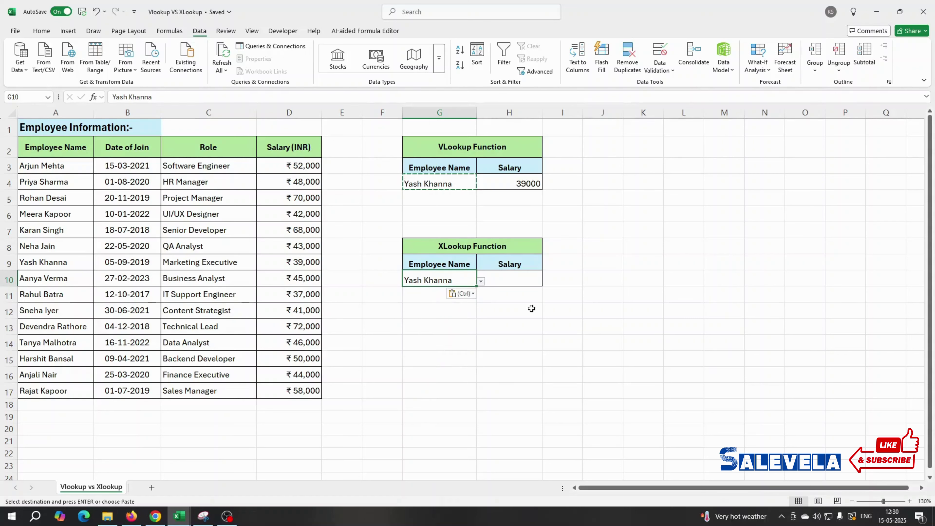
# Enter the salary lookup formula =XLOOKUP(G10,A3:A17,D3:D17) in cell H10.
pyautogui.click(513, 284)
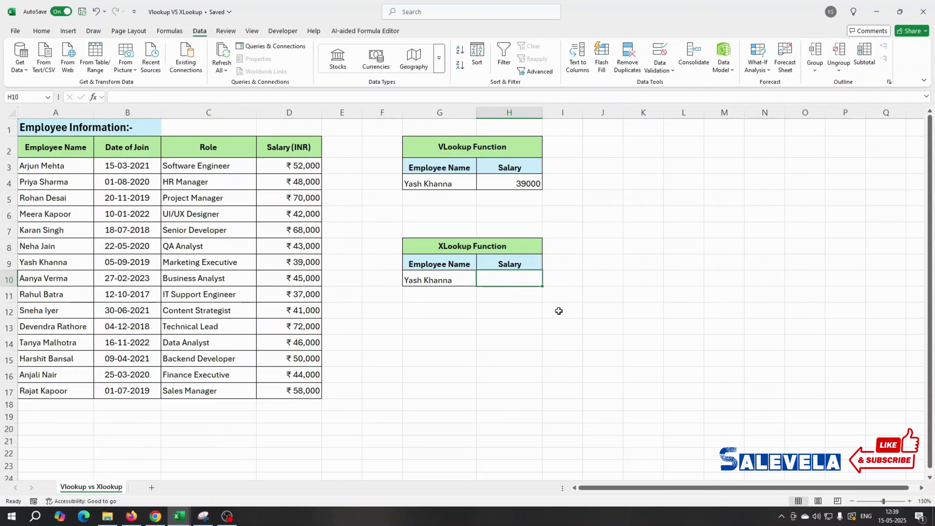
pyautogui.write('=')
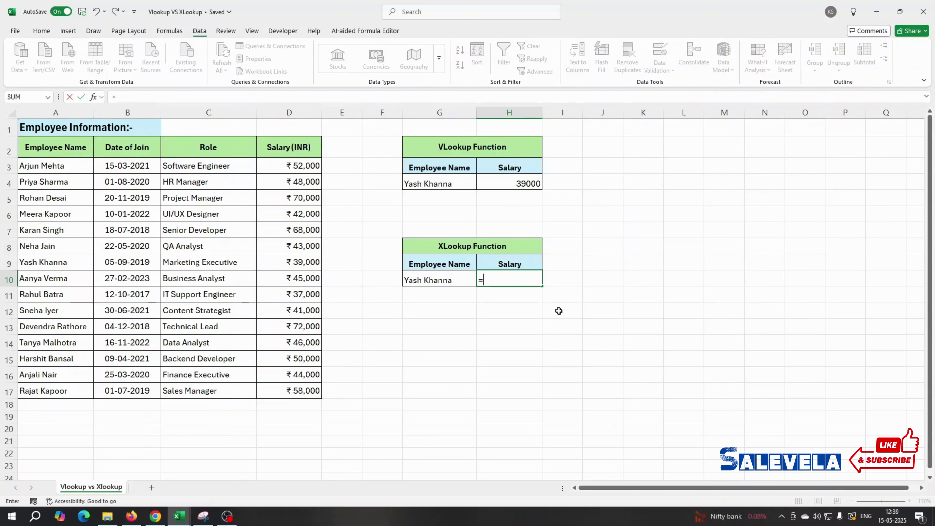
pyautogui.write('xl')
pyautogui.press('Tab')
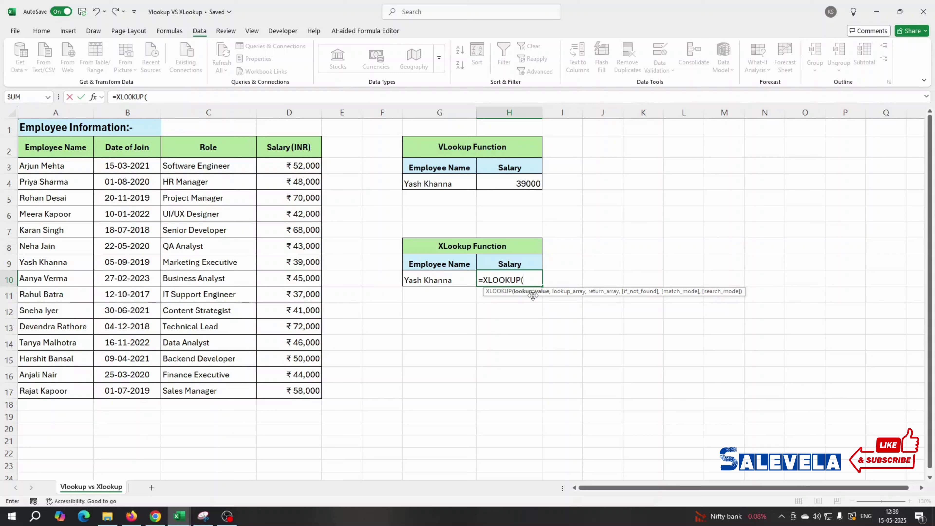
pyautogui.click(429, 277)
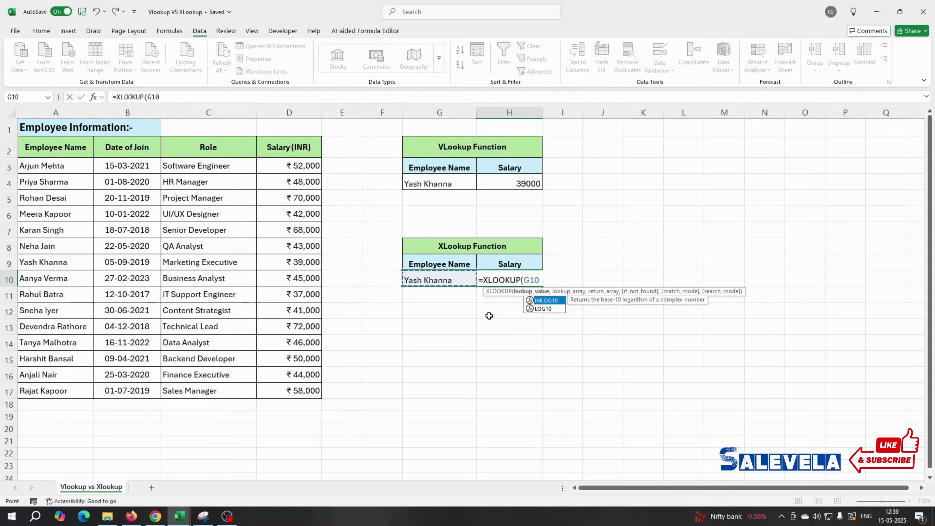
pyautogui.write(',')
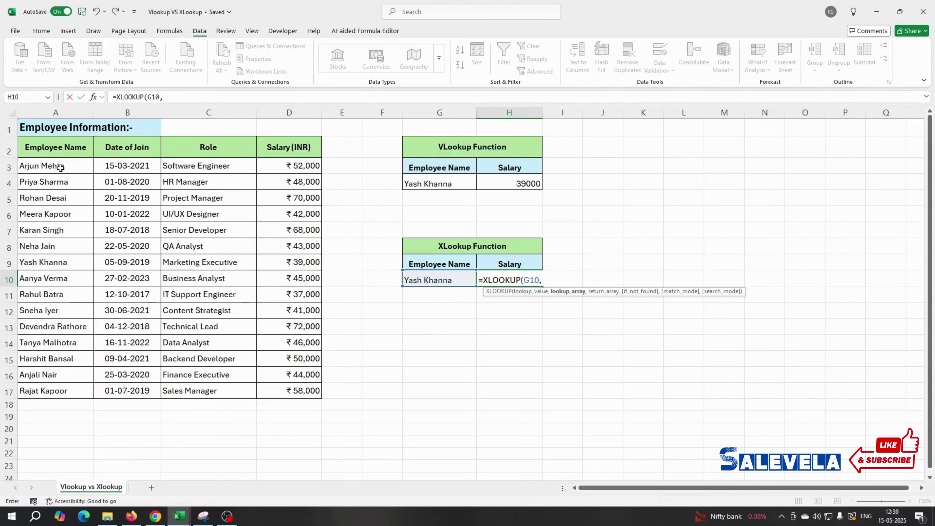
pyautogui.moveTo(60, 168); pyautogui.dragTo(50, 390)
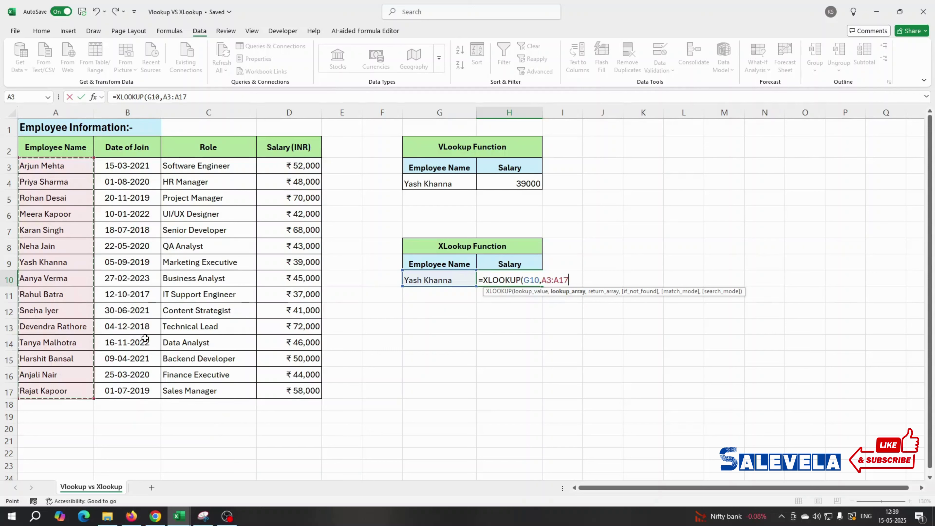
pyautogui.write(',')
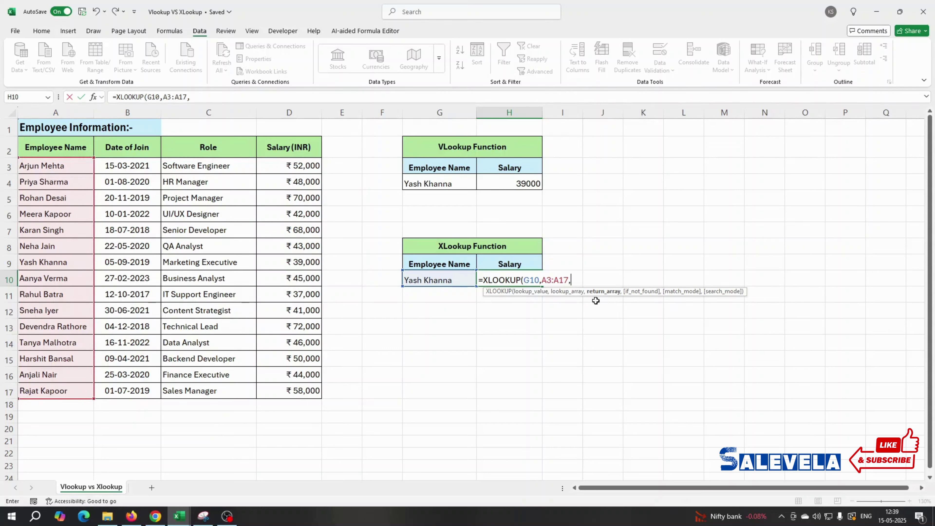
pyautogui.moveTo(305, 164); pyautogui.dragTo(310, 393)
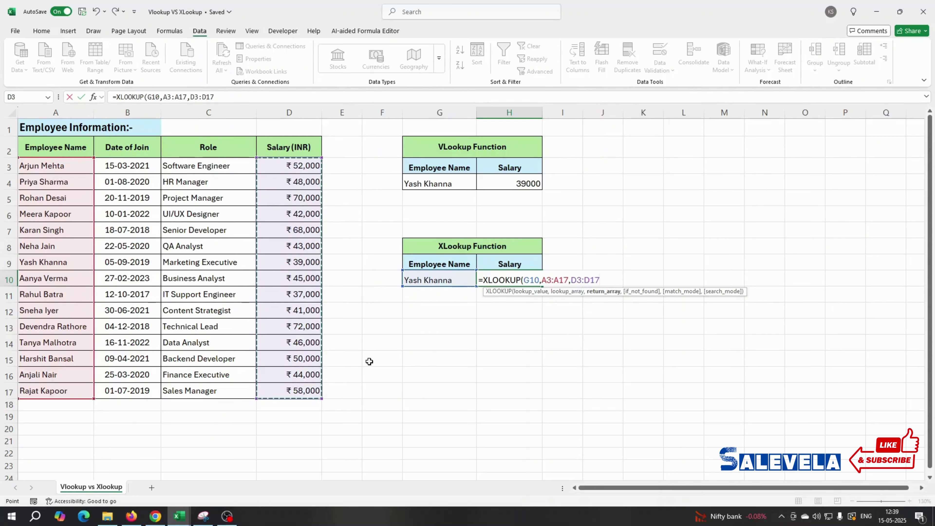
pyautogui.write(')')
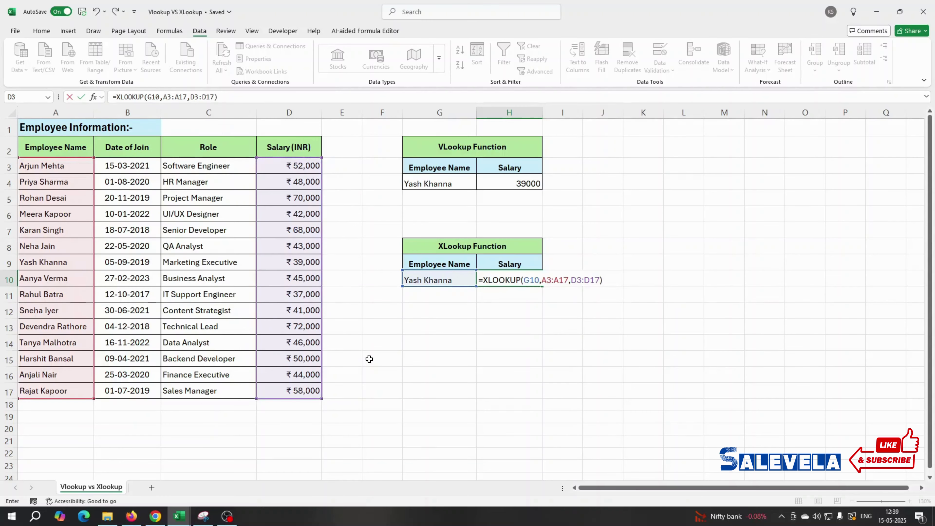
pyautogui.press('Return')
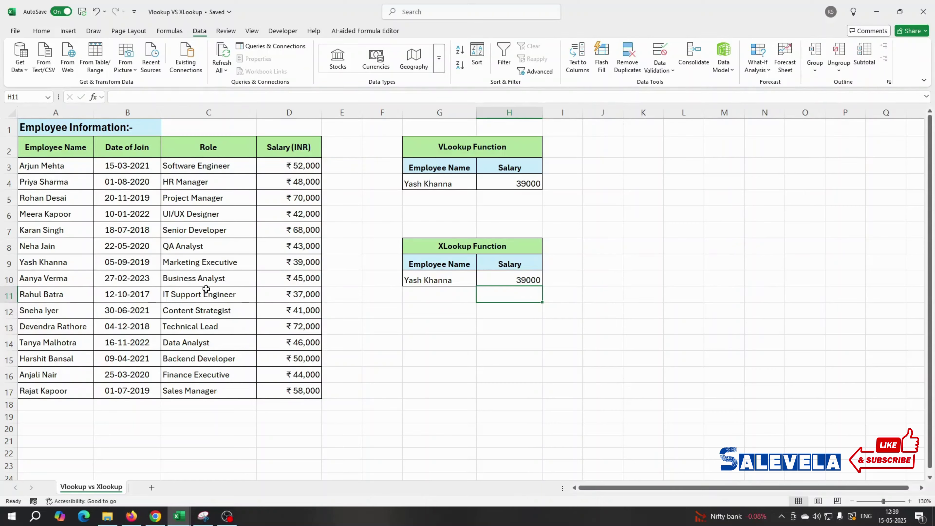
# Check the salary returned by XLOOKUP in H10 against the Marketing Executive's record in row 9.
pyautogui.click(7, 263)
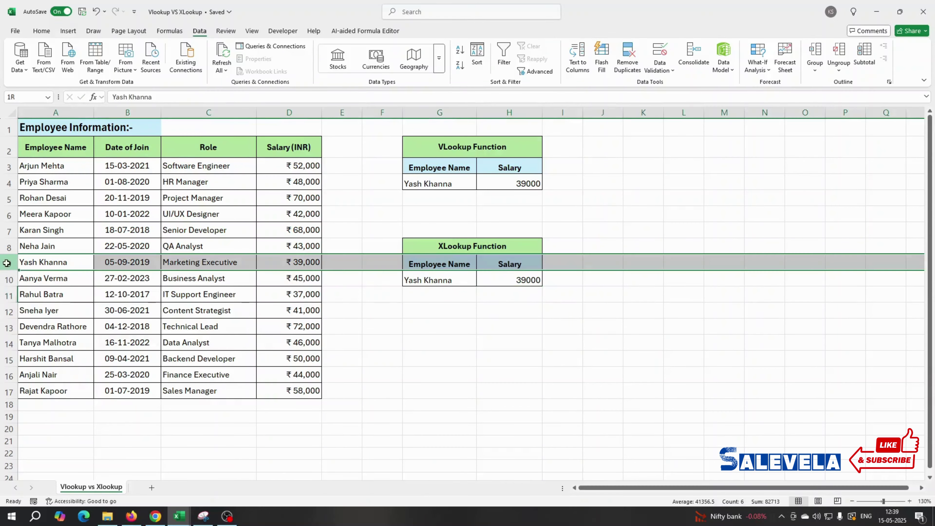
pyautogui.click(292, 262)
pyautogui.click(507, 281)
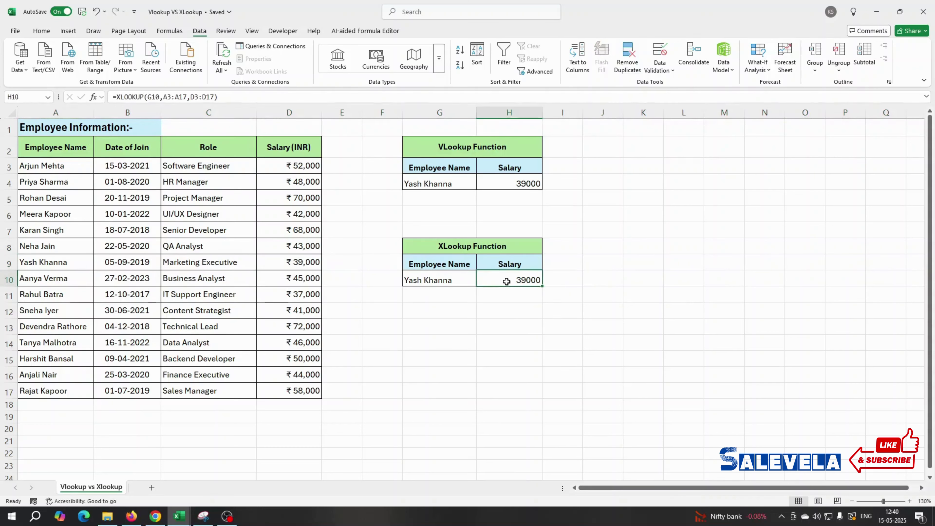
# Compare the VLOOKUP formula and salary in H4 with the XLOOKUP formula and salary in H10.
pyautogui.click(424, 186)
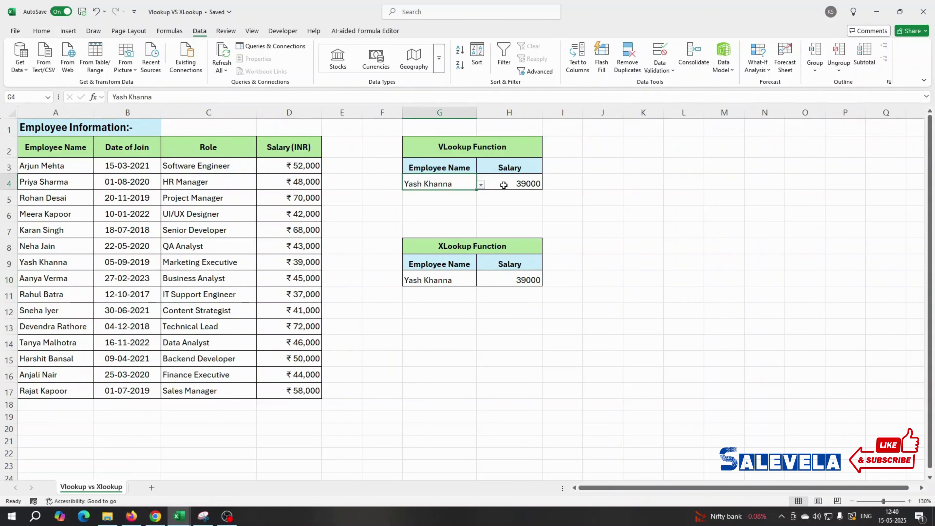
pyautogui.click(513, 184)
pyautogui.click(538, 277)
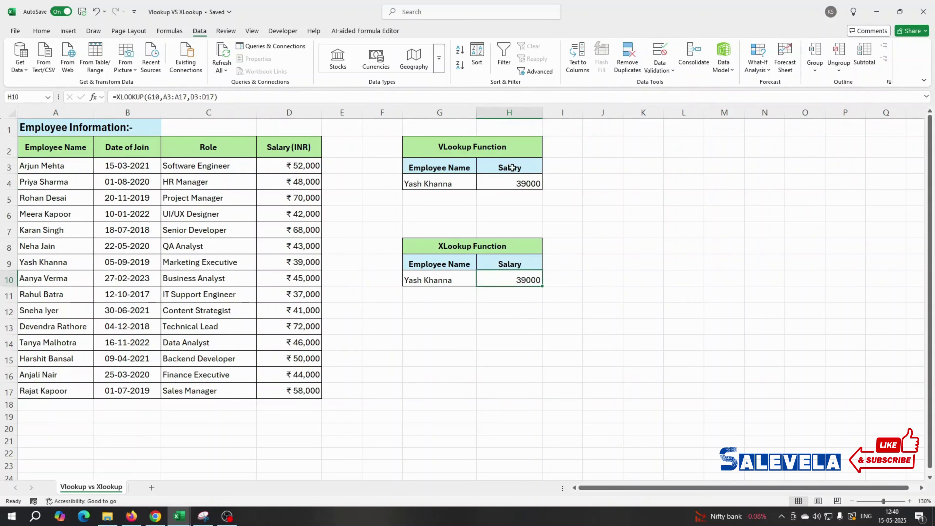
pyautogui.click(508, 182)
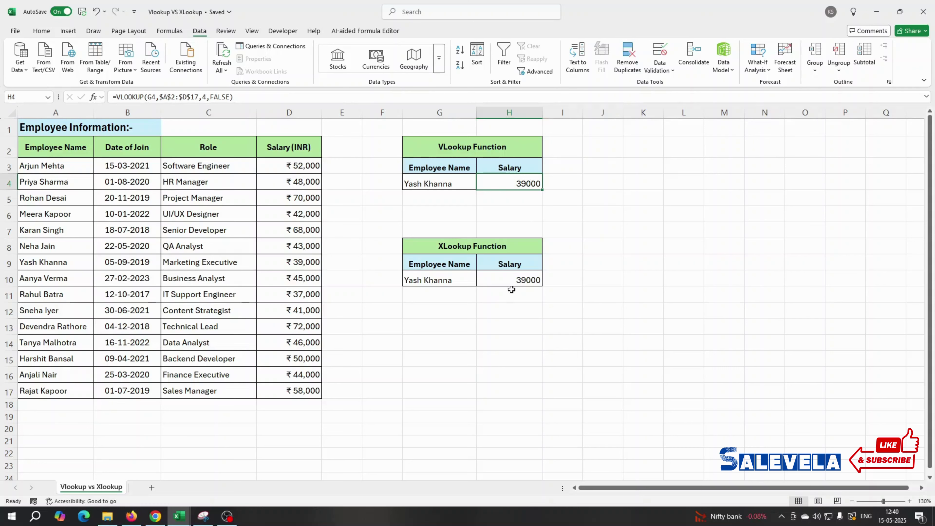
pyautogui.click(514, 280)
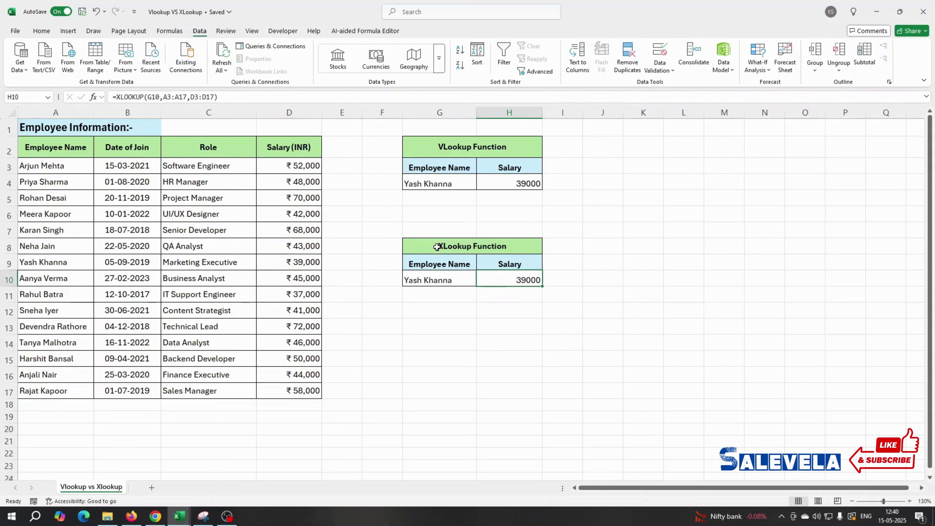
pyautogui.click(518, 299)
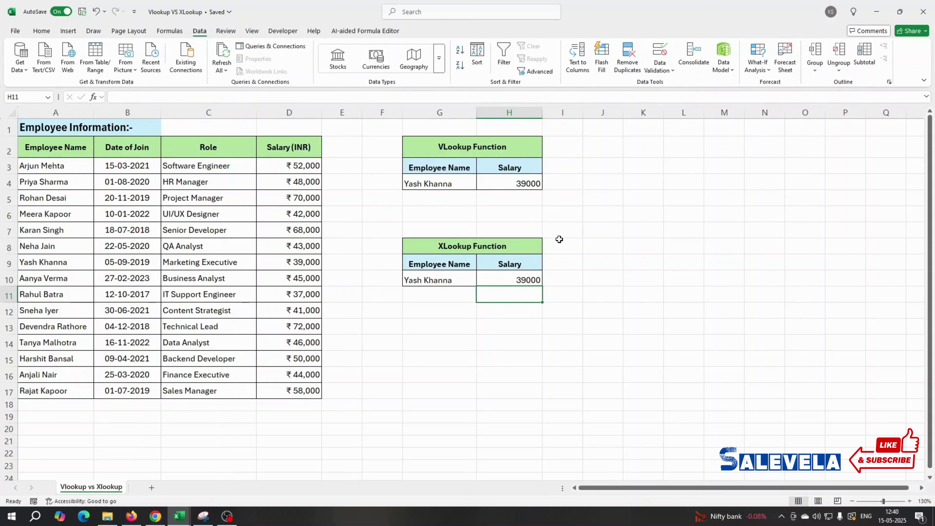
pyautogui.click(690, 236)
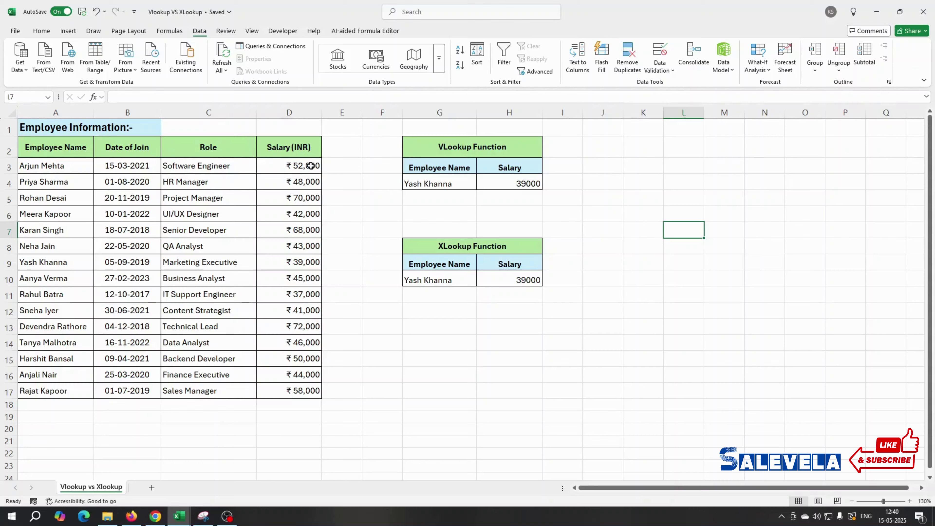
# Insert a blank sheet column before the Role column in the employee table.
pyautogui.hotkey('alt', 'h')
pyautogui.click(217, 113)
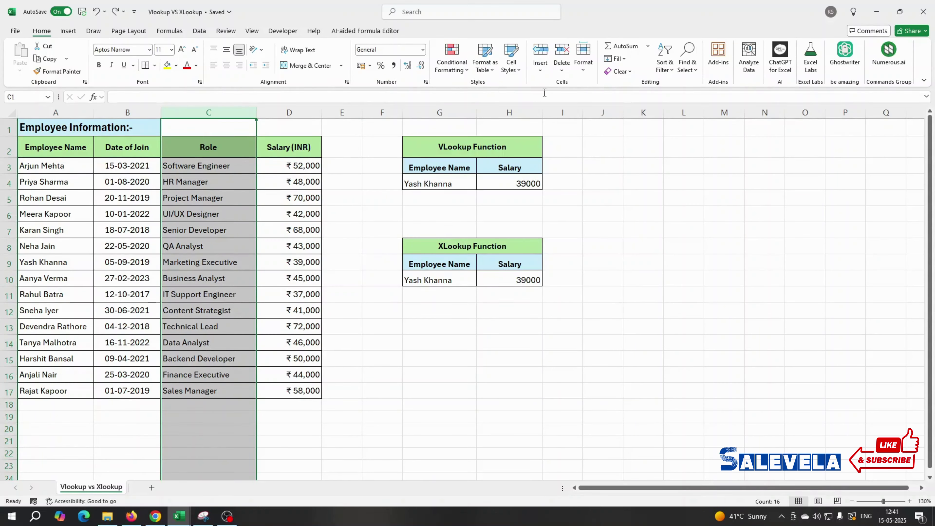
pyautogui.click(542, 72)
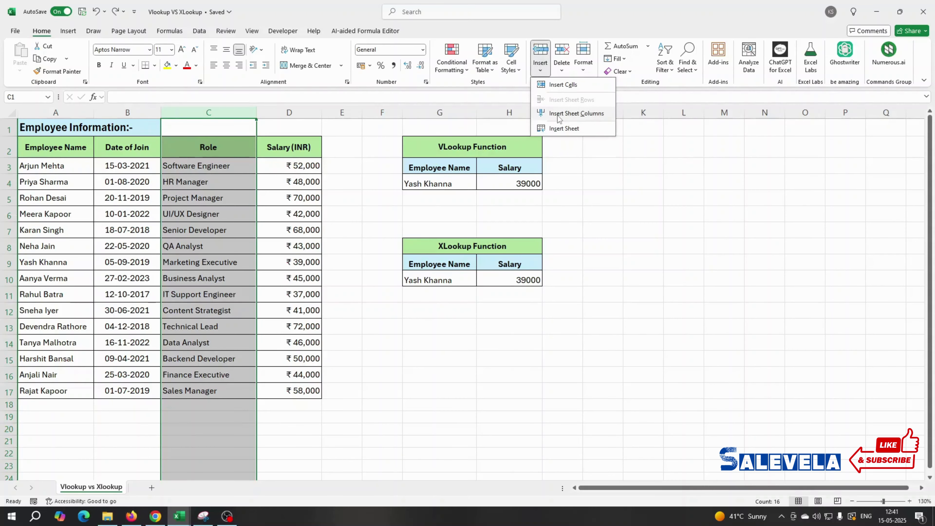
pyautogui.click(549, 114)
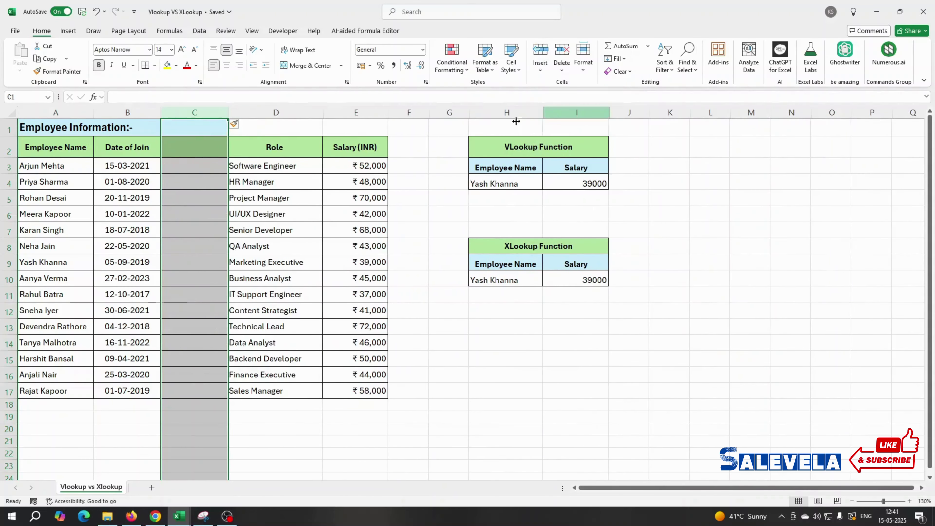
pyautogui.click(202, 236)
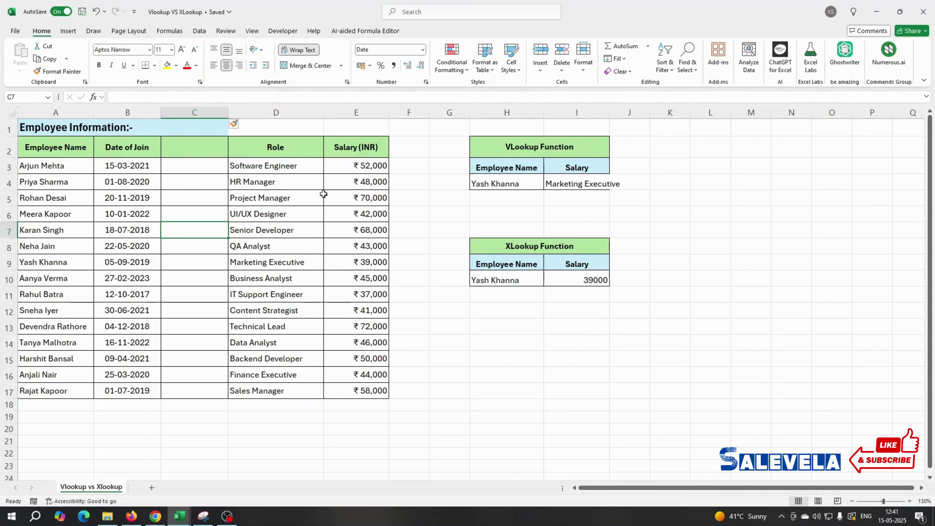
# Examine the VLOOKUP formula in I4, focusing on its column index argument, without changing the formula.
pyautogui.click(592, 184)
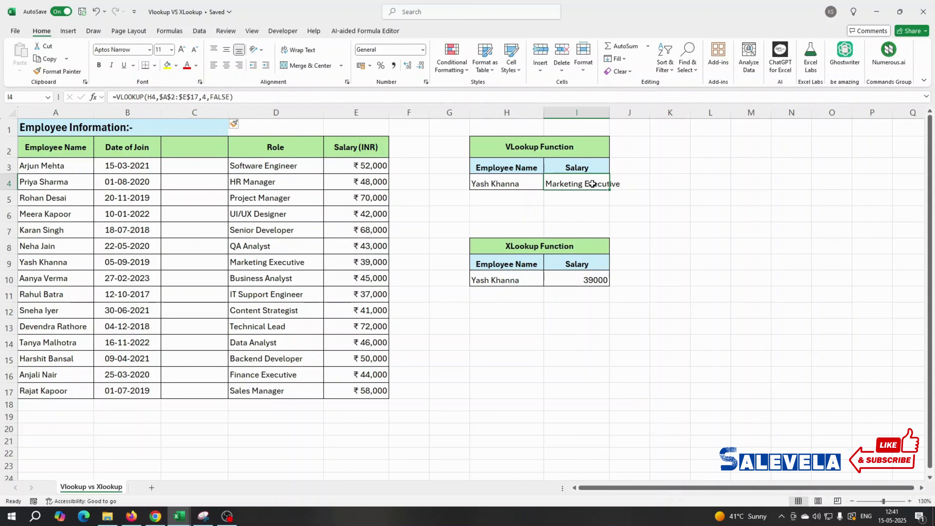
pyautogui.click(632, 202)
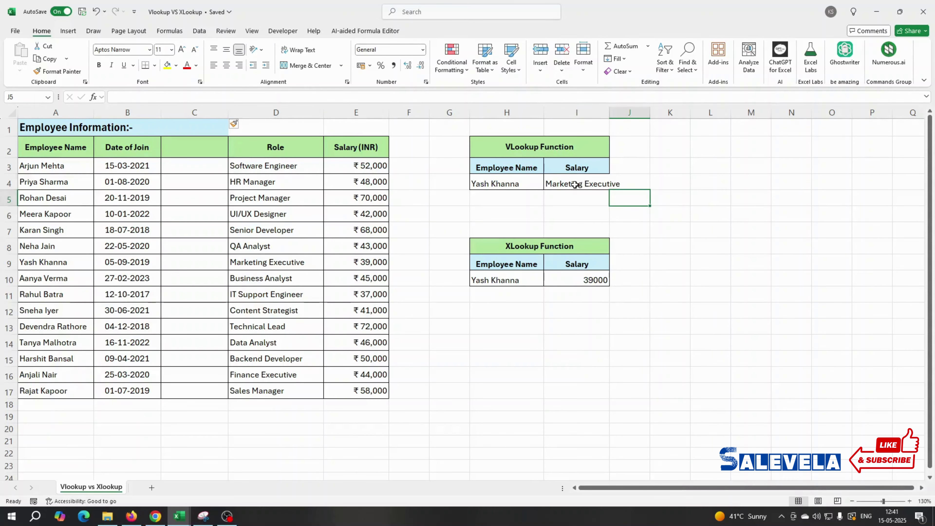
pyautogui.click(574, 184)
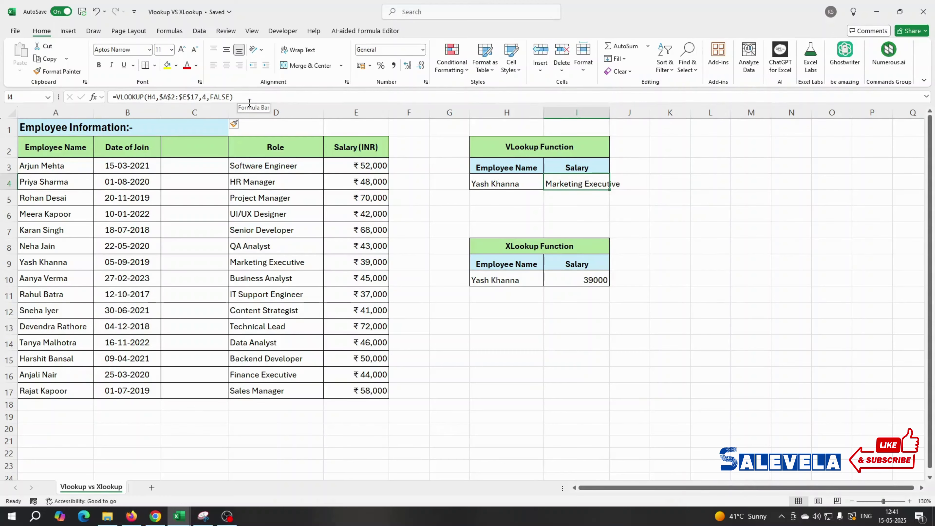
pyautogui.moveTo(236, 97); pyautogui.dragTo(112, 97)
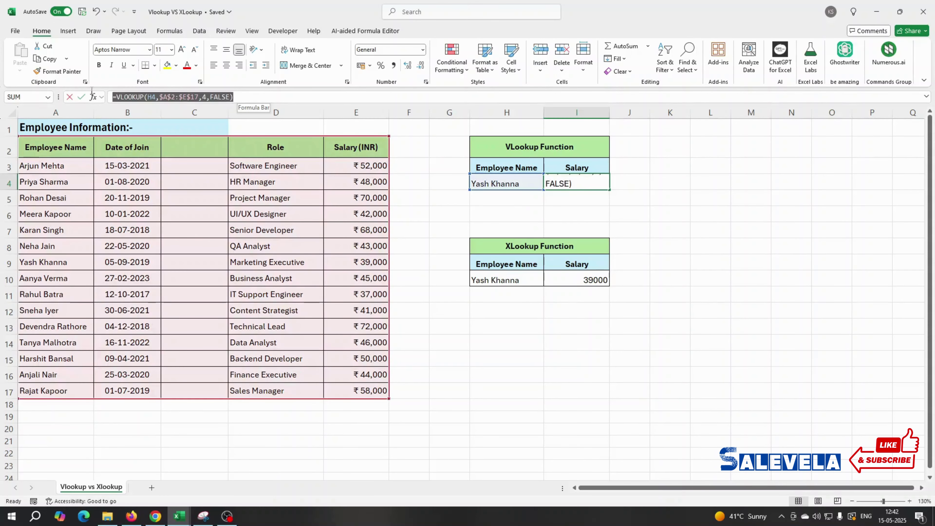
pyautogui.click(208, 97)
pyautogui.click(204, 97)
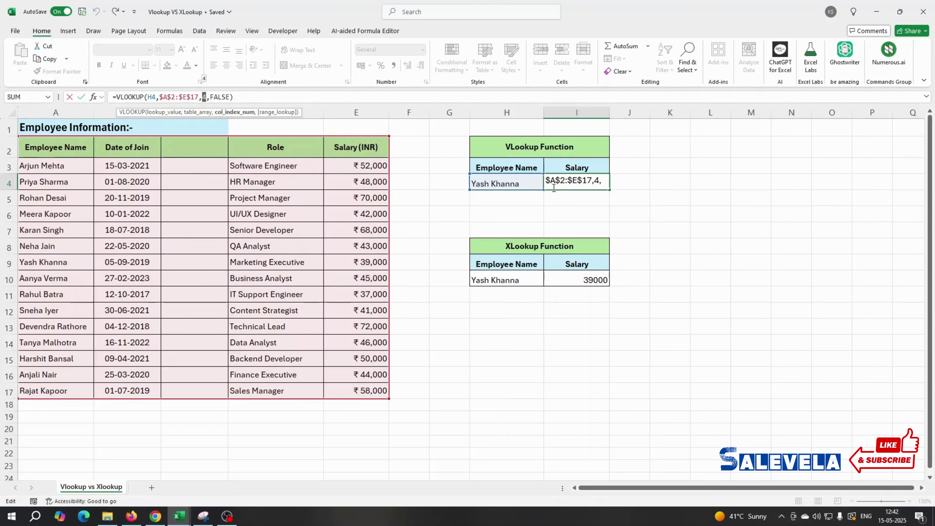
pyautogui.hotkey('ctrl', 'Return')
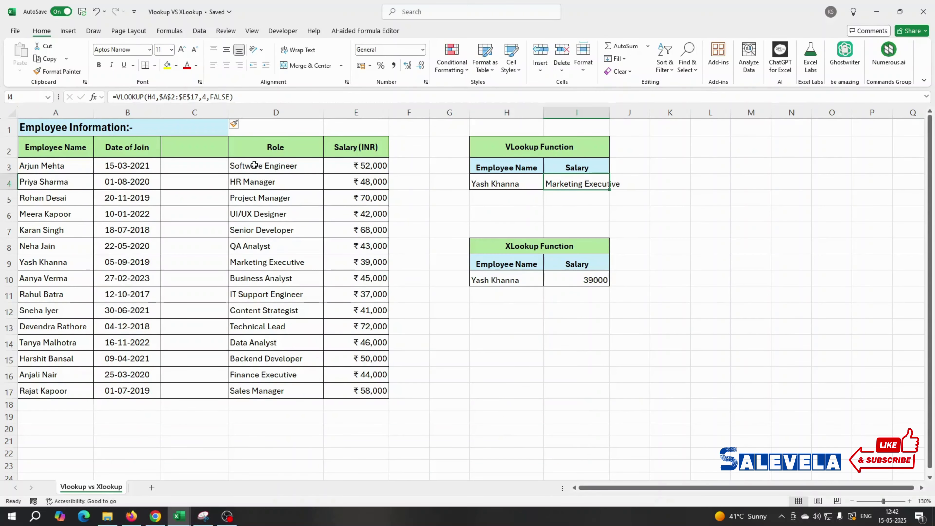
# Compare the Role column with the results and formulas of XLOOKUP in I10 and VLOOKUP in I4.
pyautogui.click(275, 166)
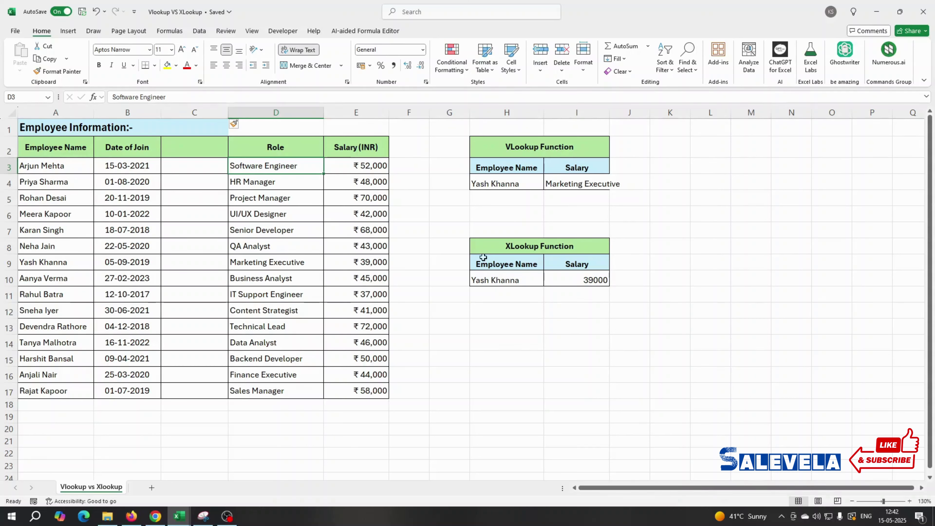
pyautogui.click(577, 282)
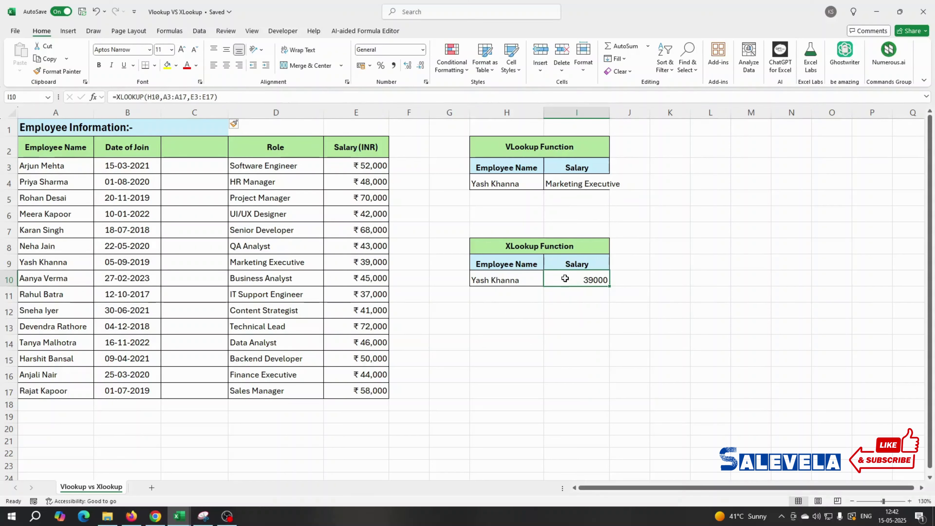
pyautogui.click(508, 199)
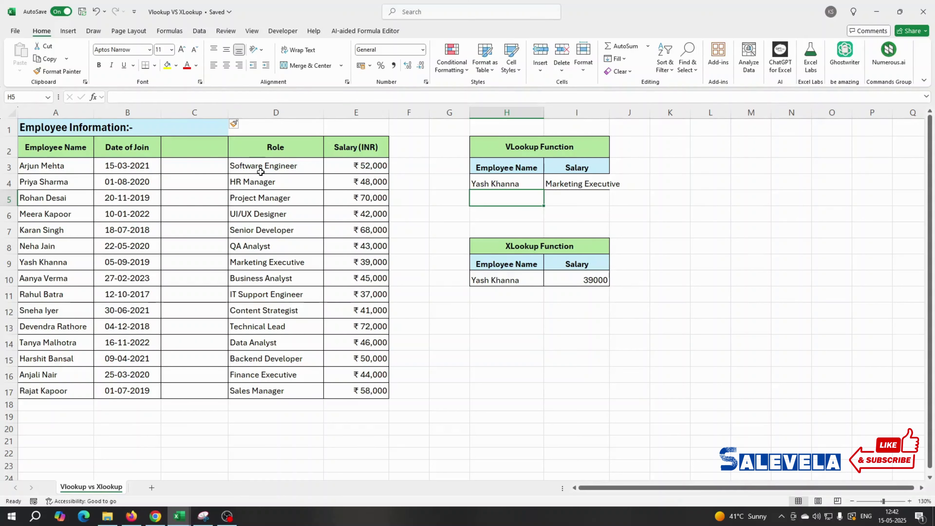
pyautogui.click(594, 179)
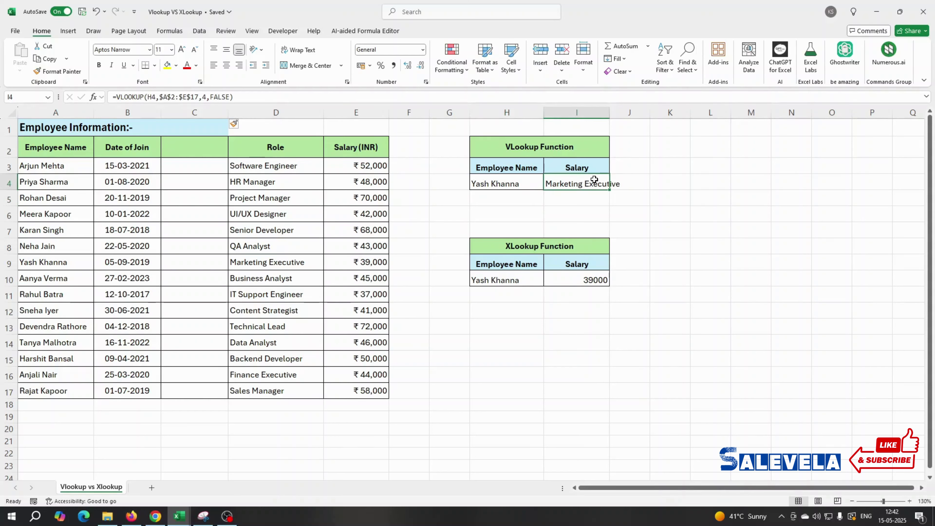
# Delete the blank sheet column C between Date of Join and Role.
pyautogui.click(205, 110)
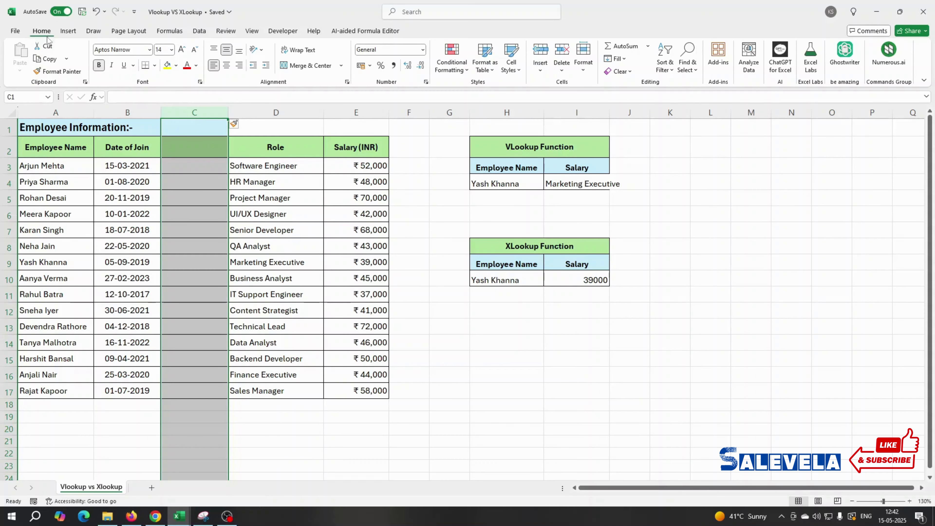
pyautogui.click(562, 69)
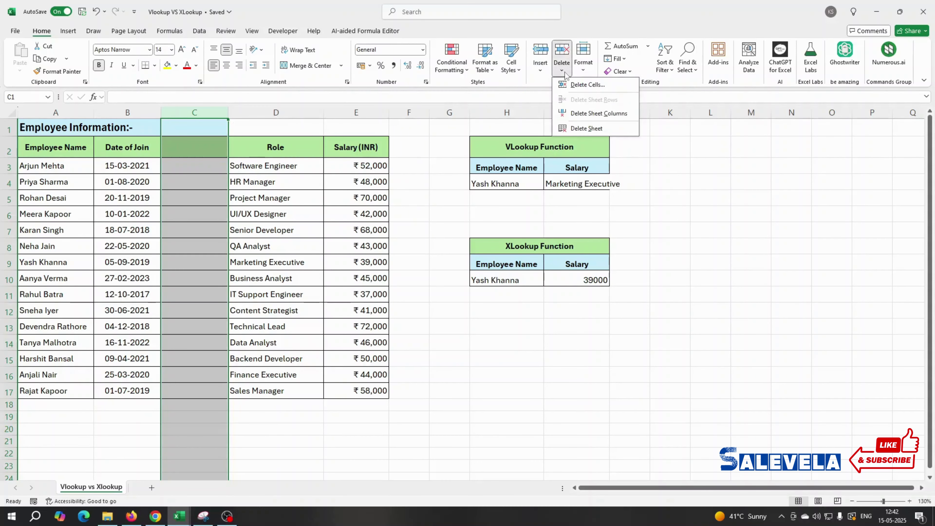
pyautogui.click(598, 119)
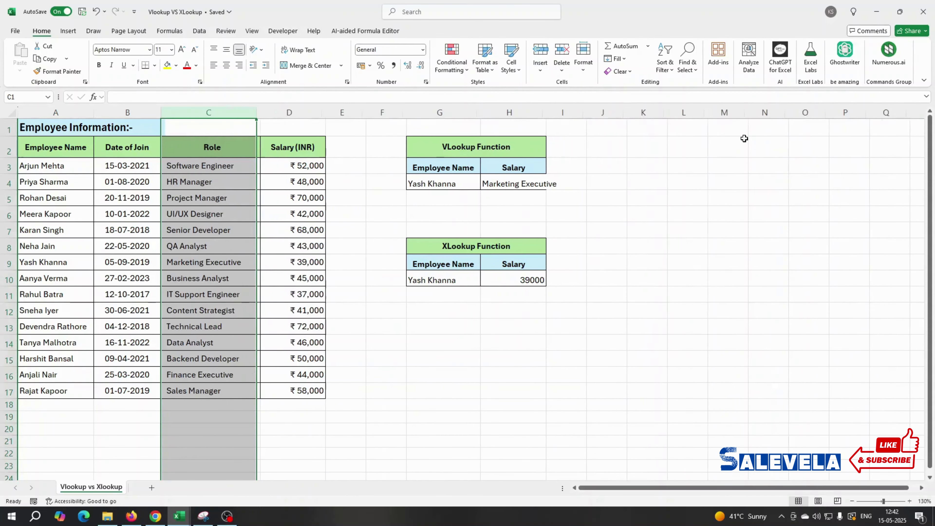
pyautogui.click(229, 375)
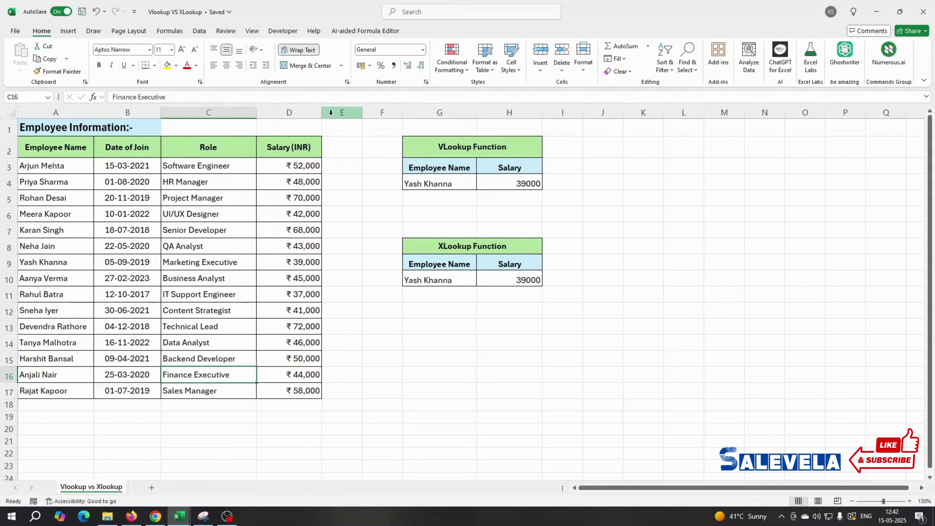
# Delete the Role column from the employee table to test both lookup formulas.
pyautogui.click(227, 109)
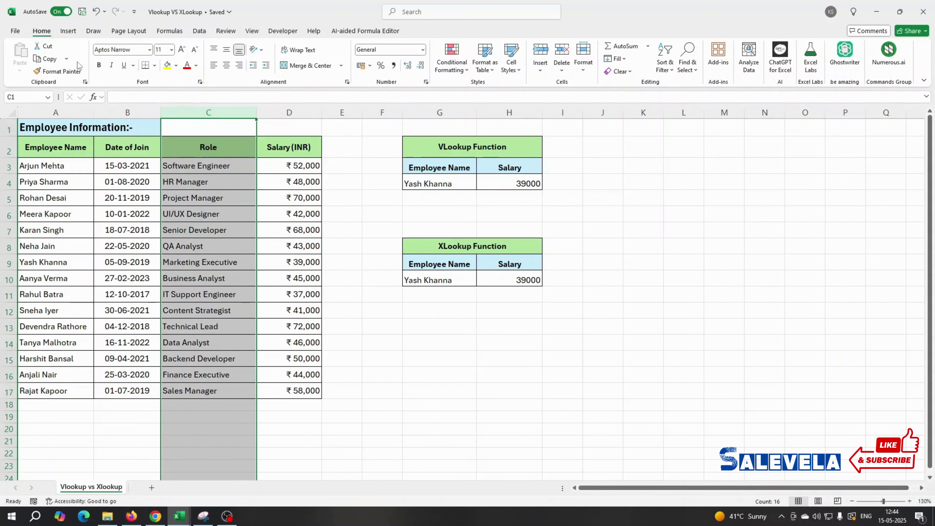
pyautogui.click(560, 71)
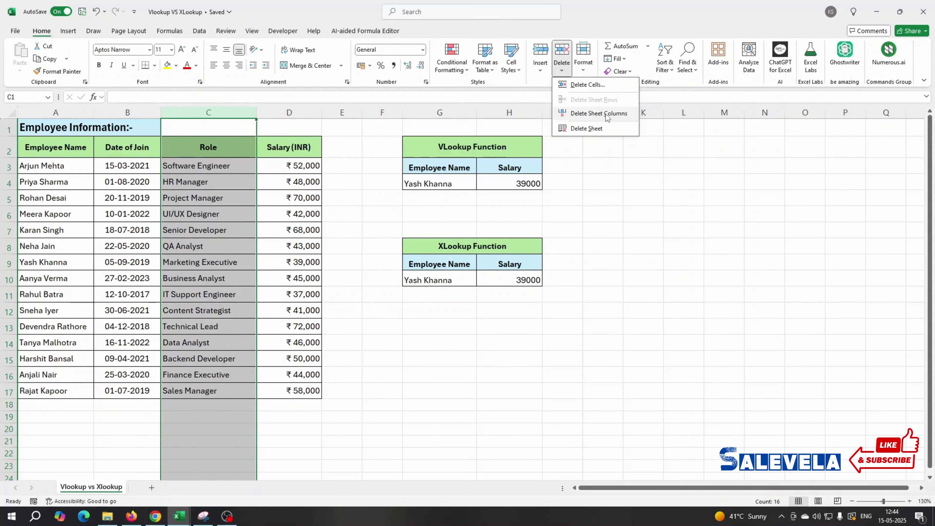
pyautogui.click(591, 115)
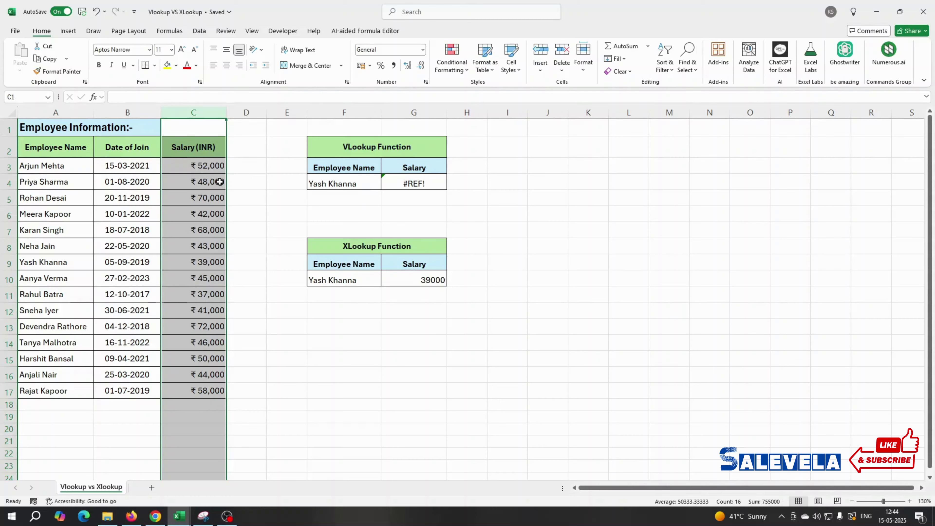
# Inspect the VLOOKUP formula in G4 and its column index argument against the reduced employee table.
pyautogui.click(407, 183)
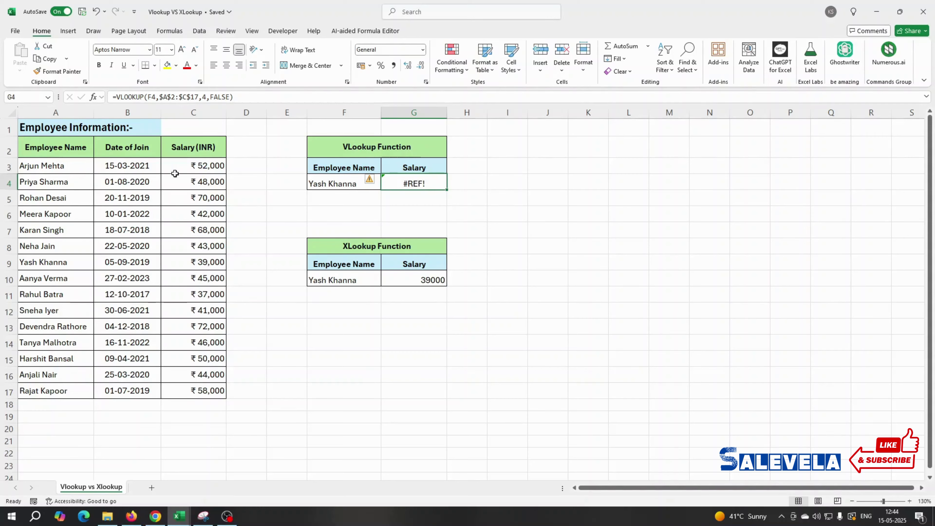
pyautogui.click(205, 99)
pyautogui.click(212, 99)
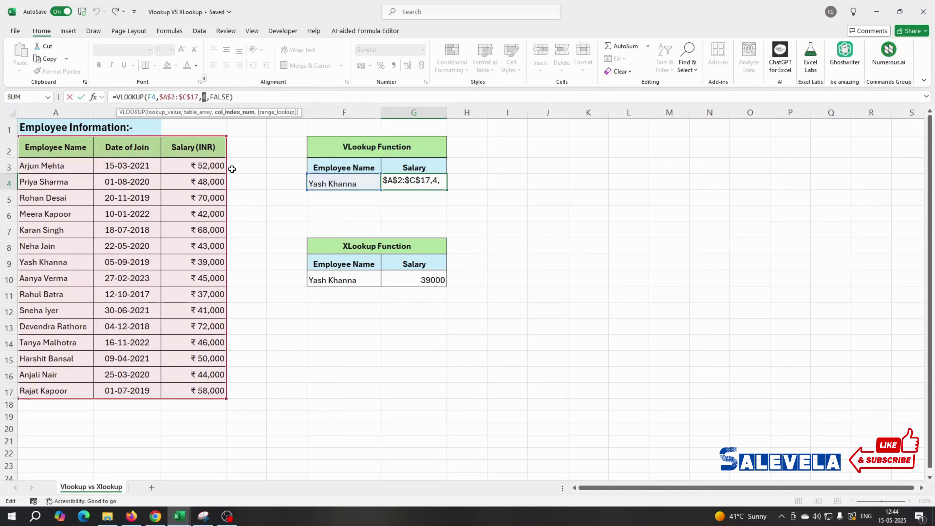
pyautogui.press('Return')
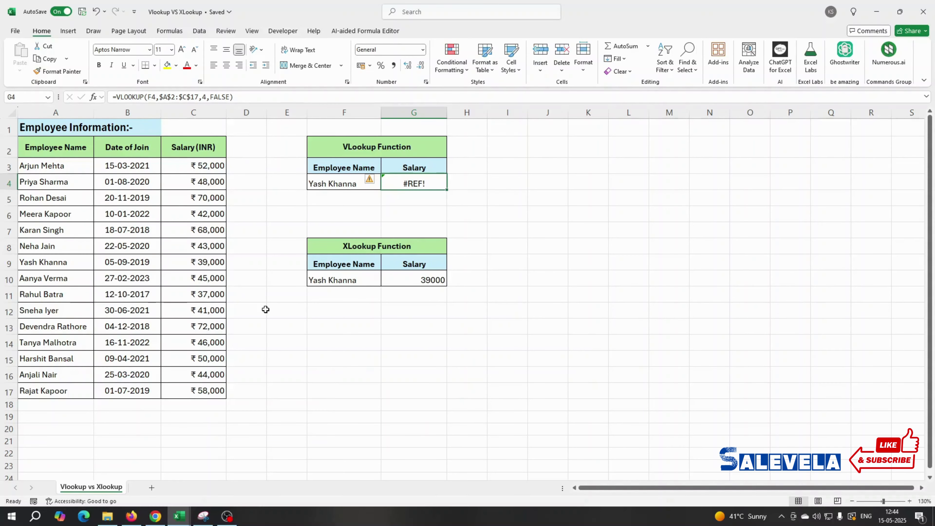
# Undo the deletion of the Role column and recheck the VLOOKUP in H4 and the XLOOKUP in H10.
pyautogui.hotkey('ctrl', 'z')
pyautogui.click(294, 279)
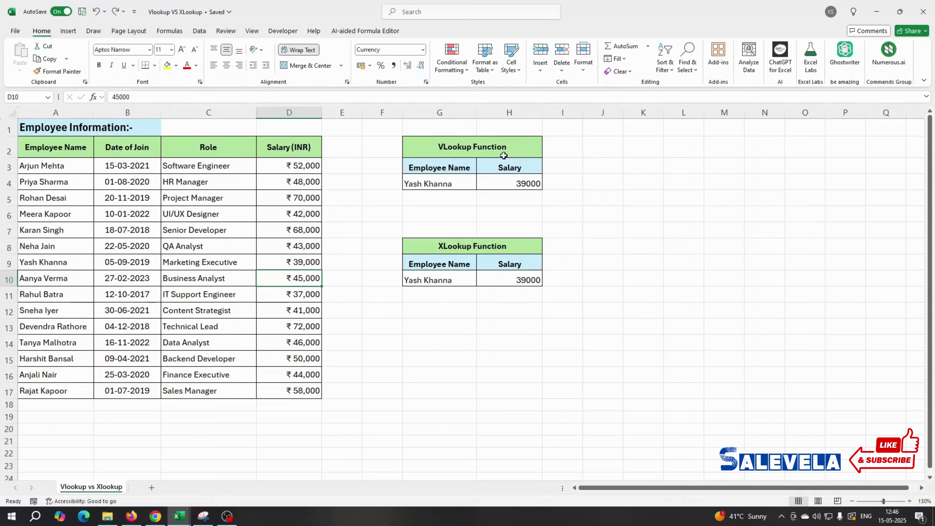
pyautogui.click(514, 183)
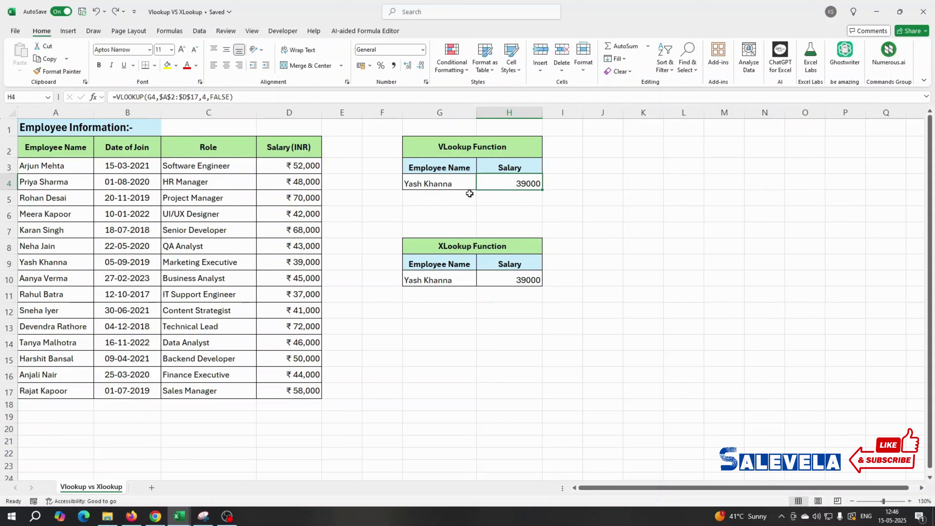
pyautogui.click(511, 276)
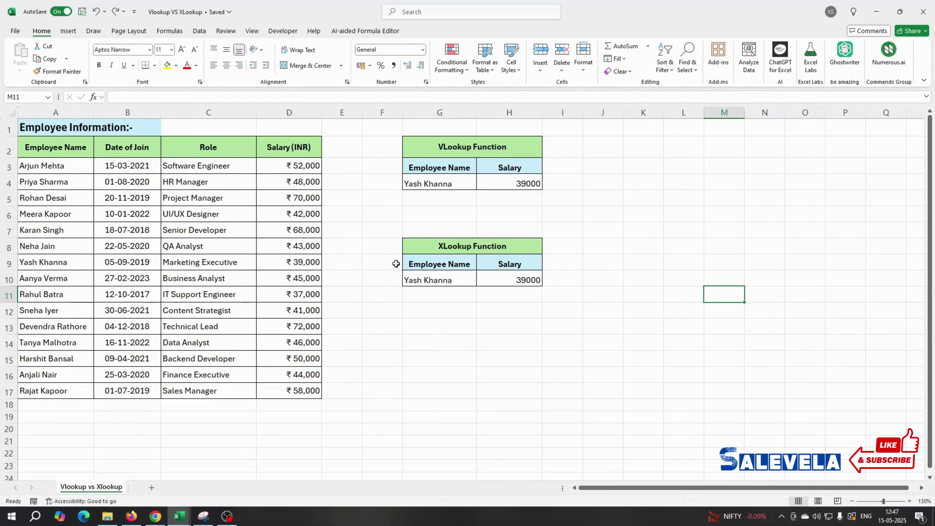
pyautogui.click(564, 244)
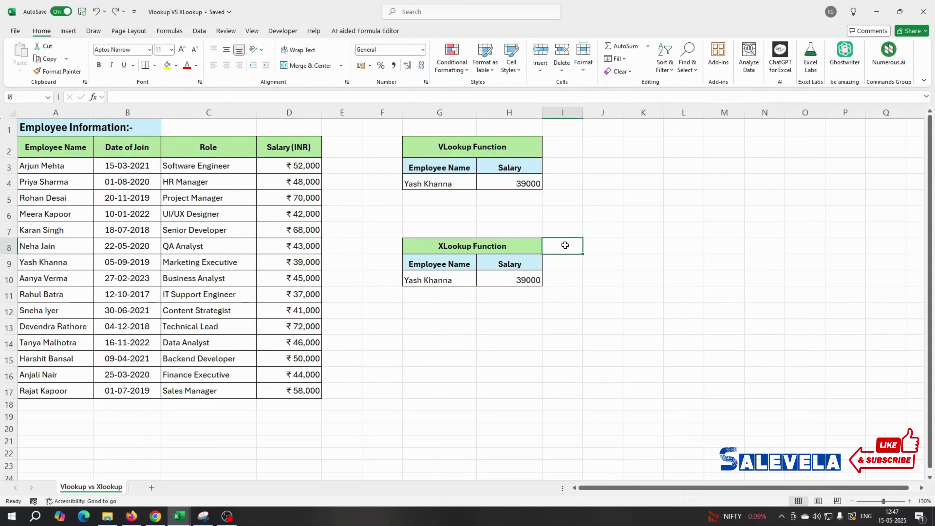
pyautogui.click(570, 268)
pyautogui.click(560, 235)
pyautogui.click(568, 245)
pyautogui.click(563, 312)
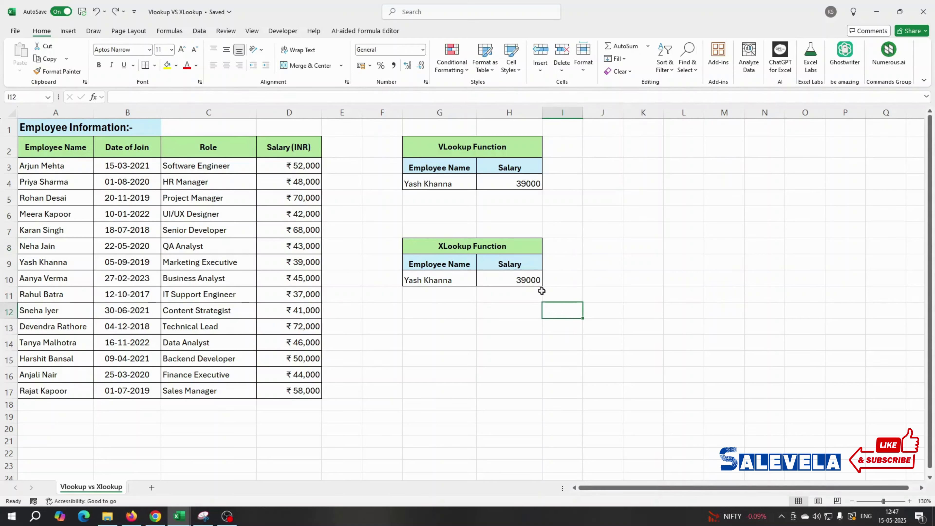
# Review the VLOOKUP employee selection in G4 and the XLOOKUP salary formula in H10.
pyautogui.click(470, 180)
pyautogui.click(510, 281)
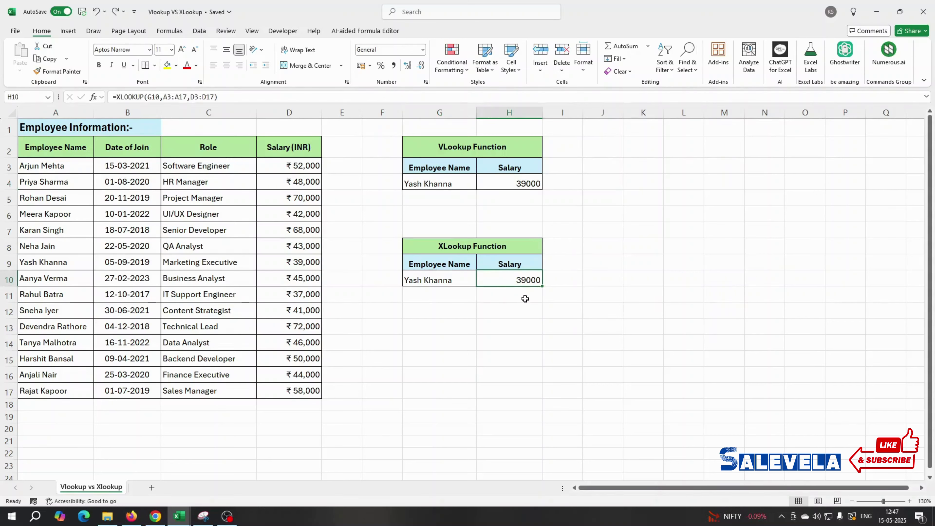
pyautogui.click(504, 312)
pyautogui.click(586, 291)
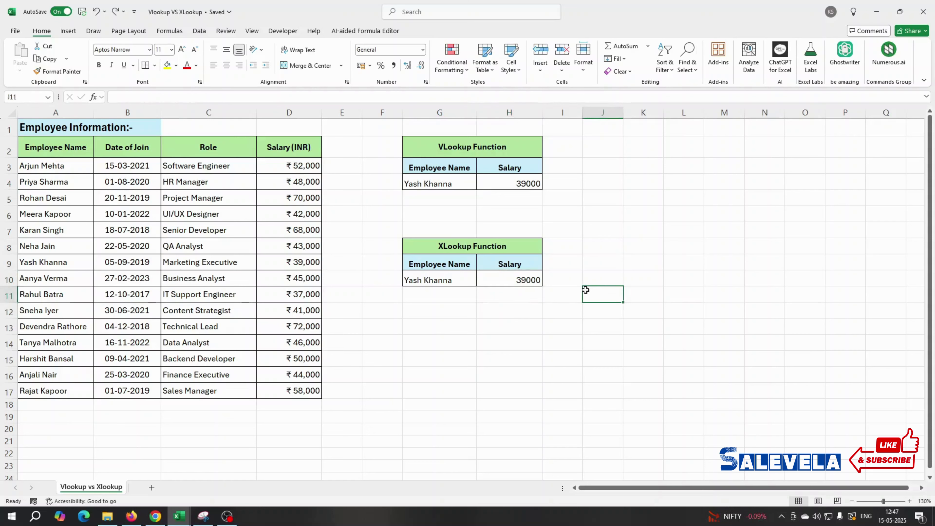